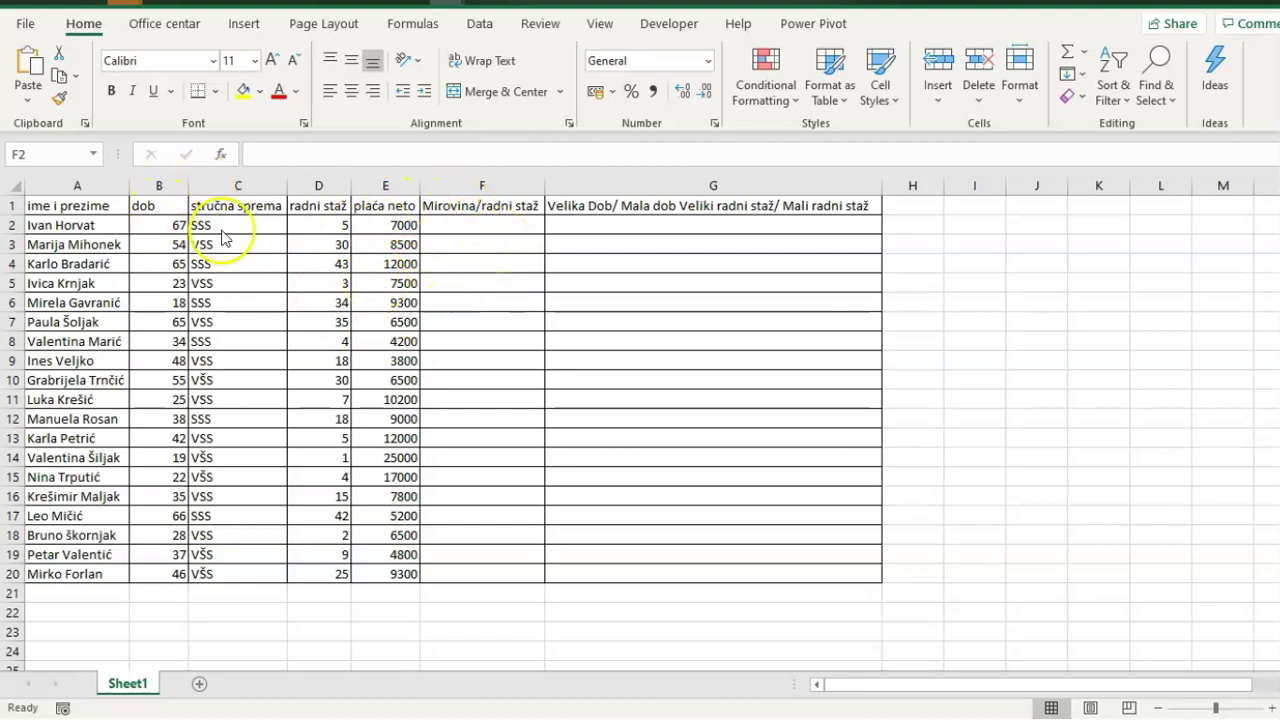
Start typing =IF(B2>65 in F2 to test whether the first employee's age exceeds 65
{"action": "left_click", "coordinate": [470, 228]}
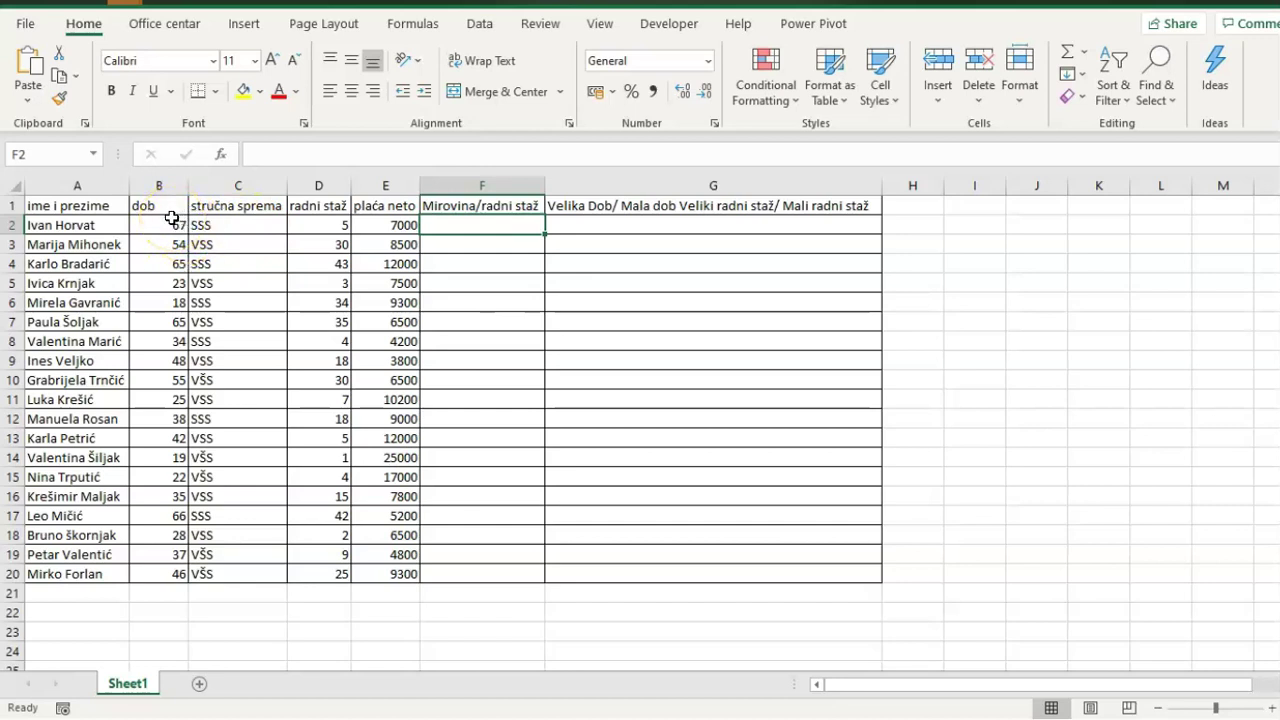
{"action": "left_click", "coordinate": [497, 225]}
{"action": "type", "text": "=i"}
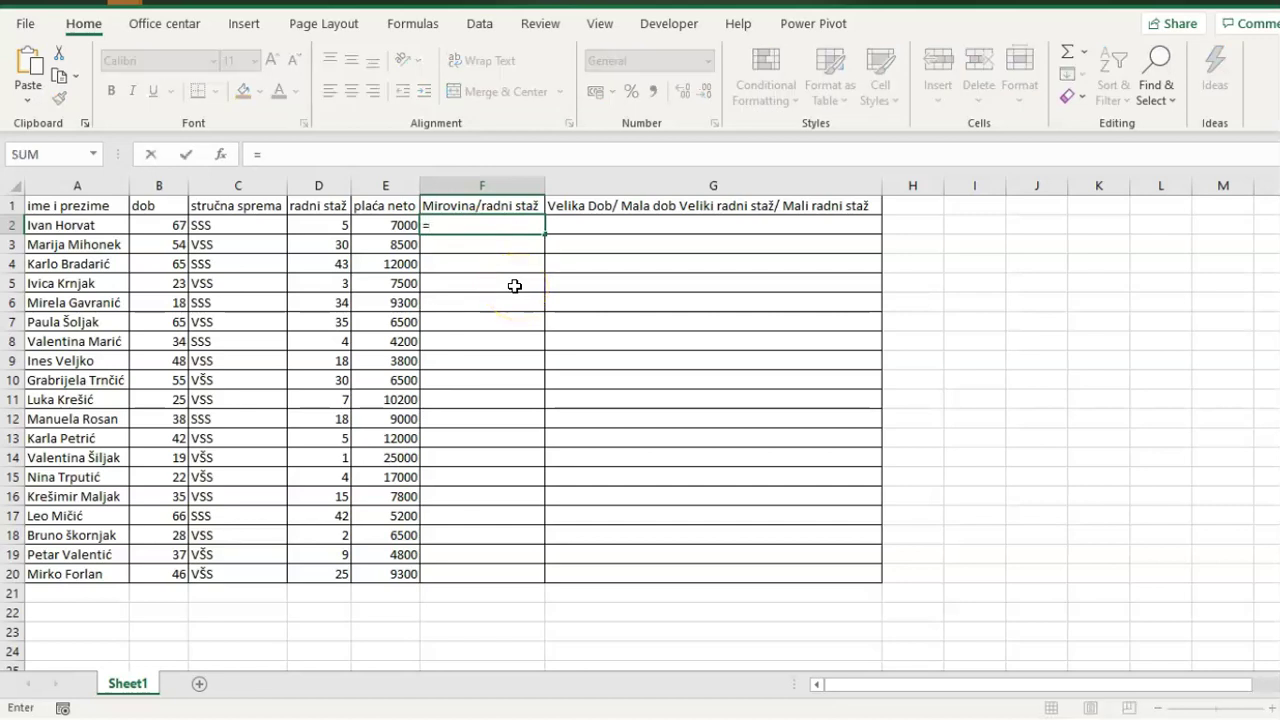
{"action": "type", "text": "f"}
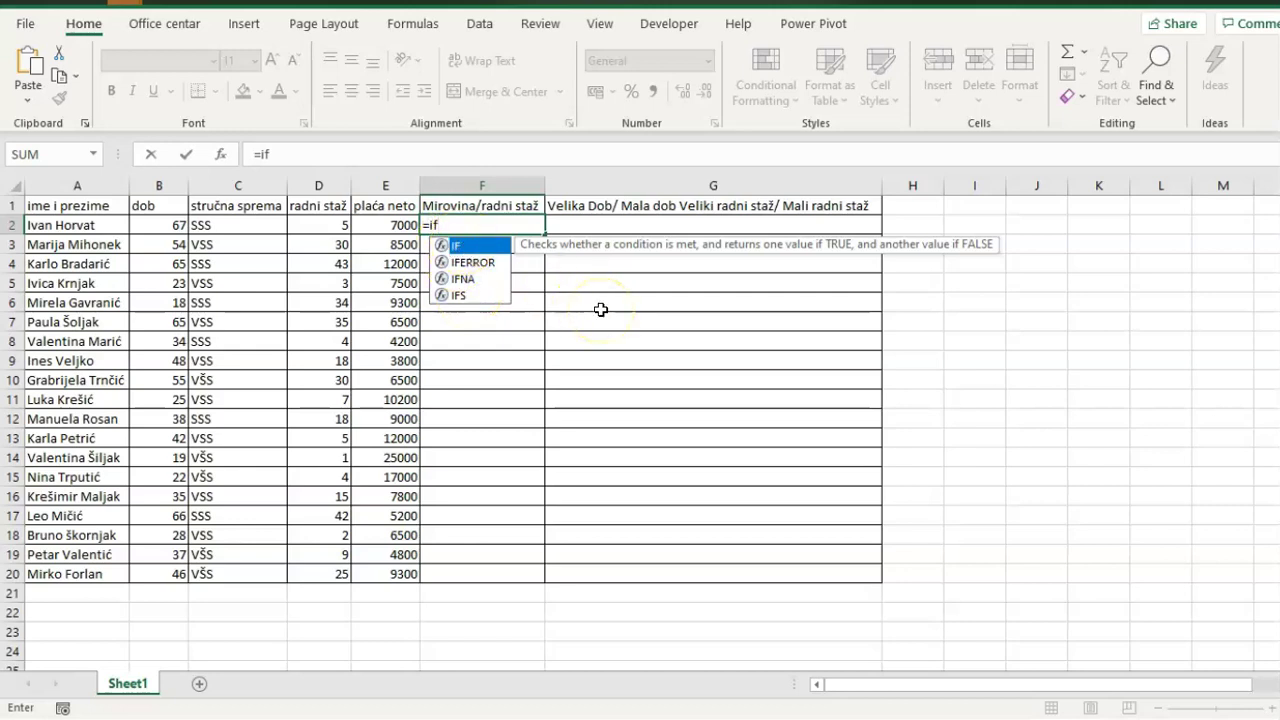
{"action": "key", "text": "Tab"}
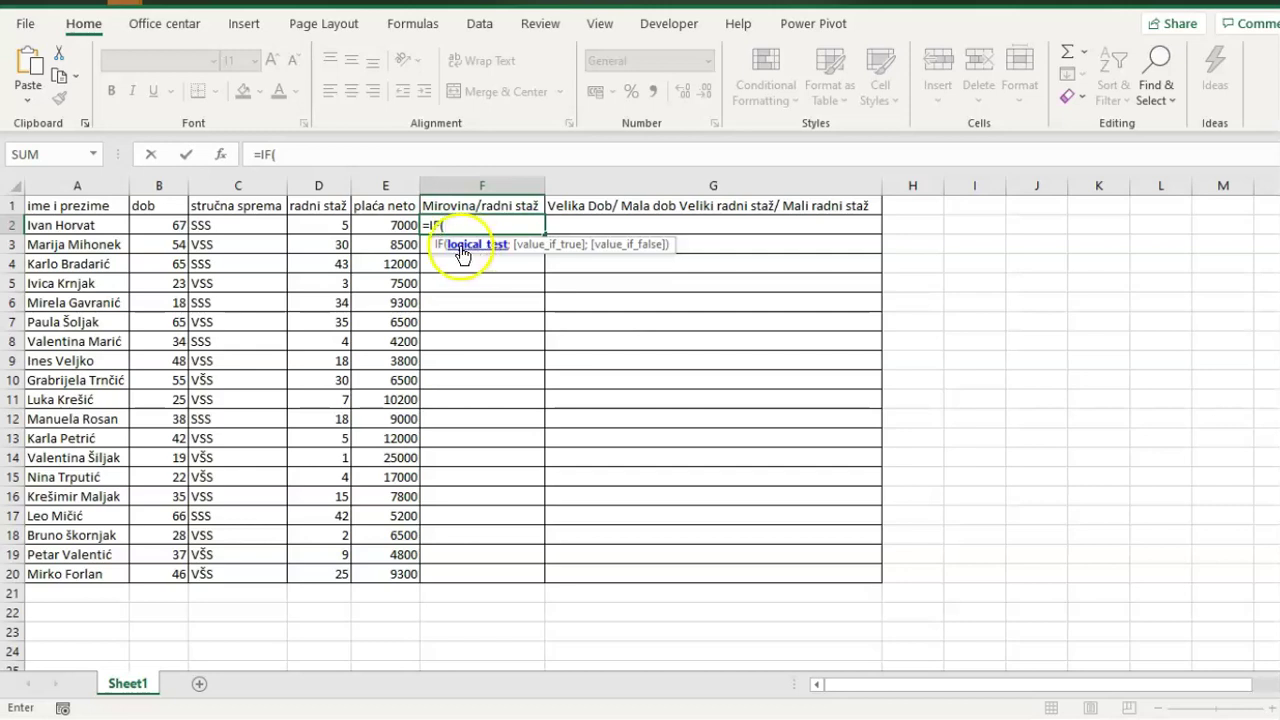
{"action": "left_click", "coordinate": [165, 225]}
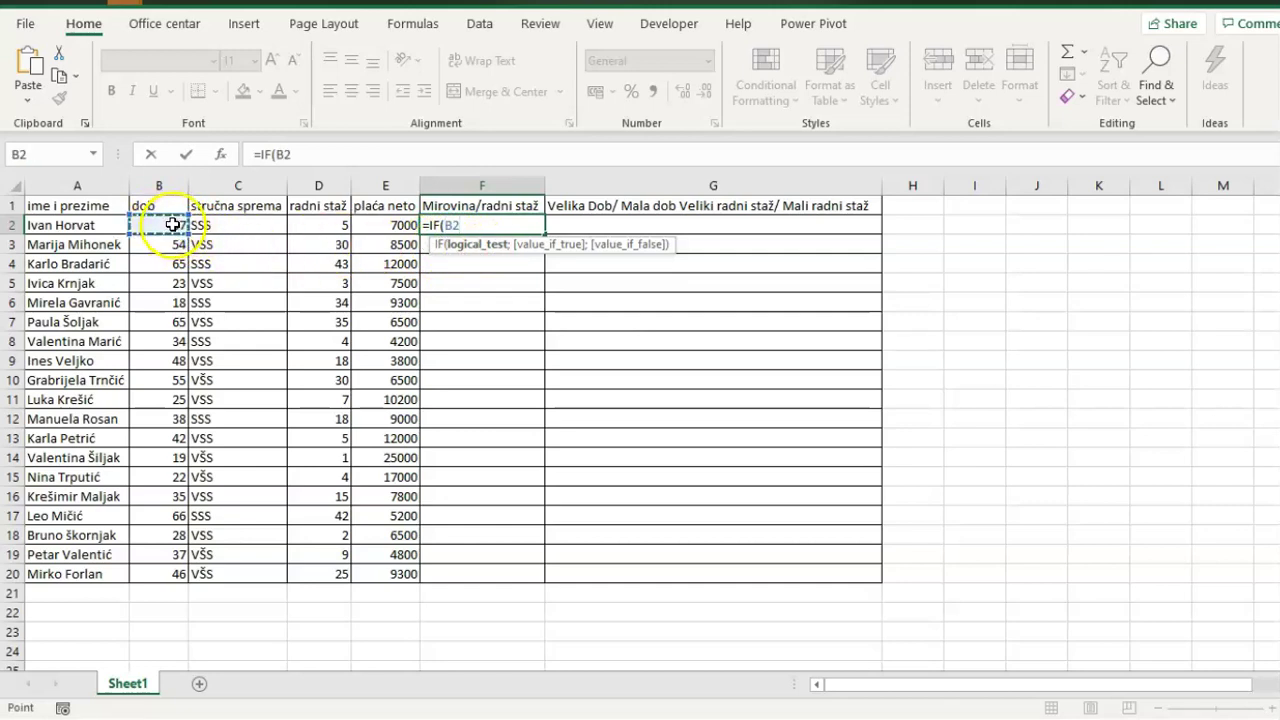
{"action": "type", "text": ">"}
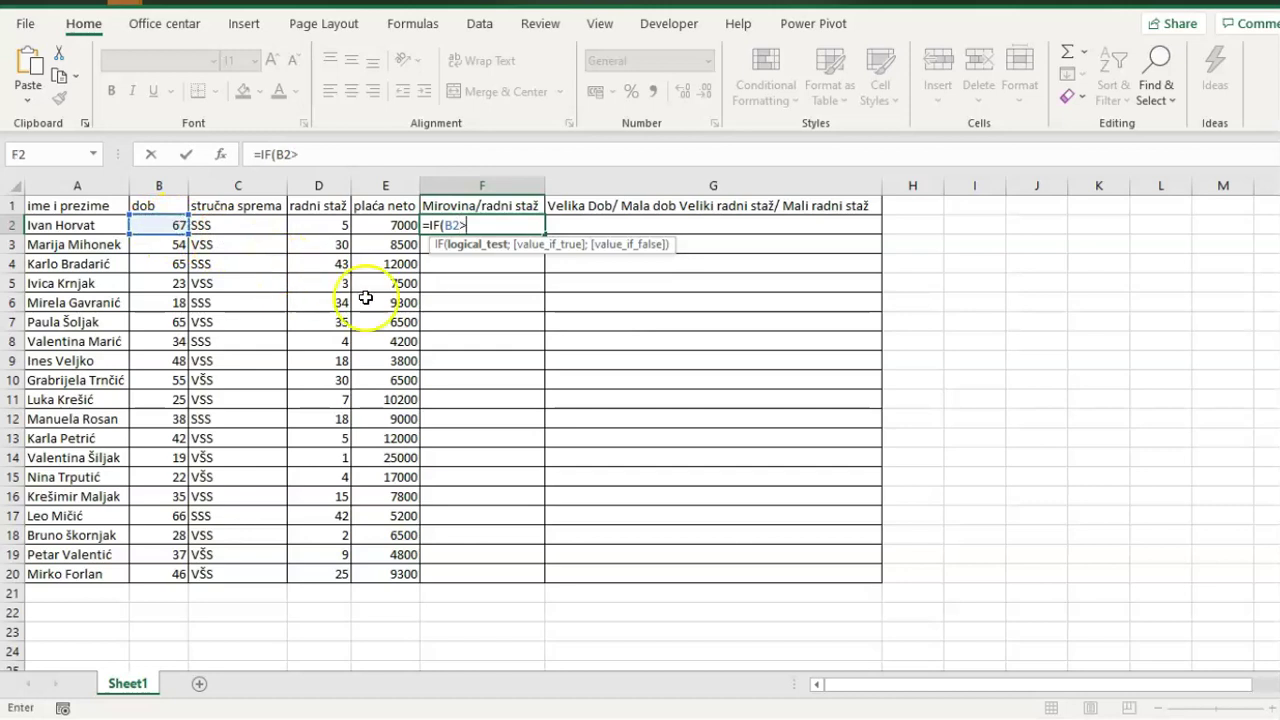
{"action": "type", "text": "65"}
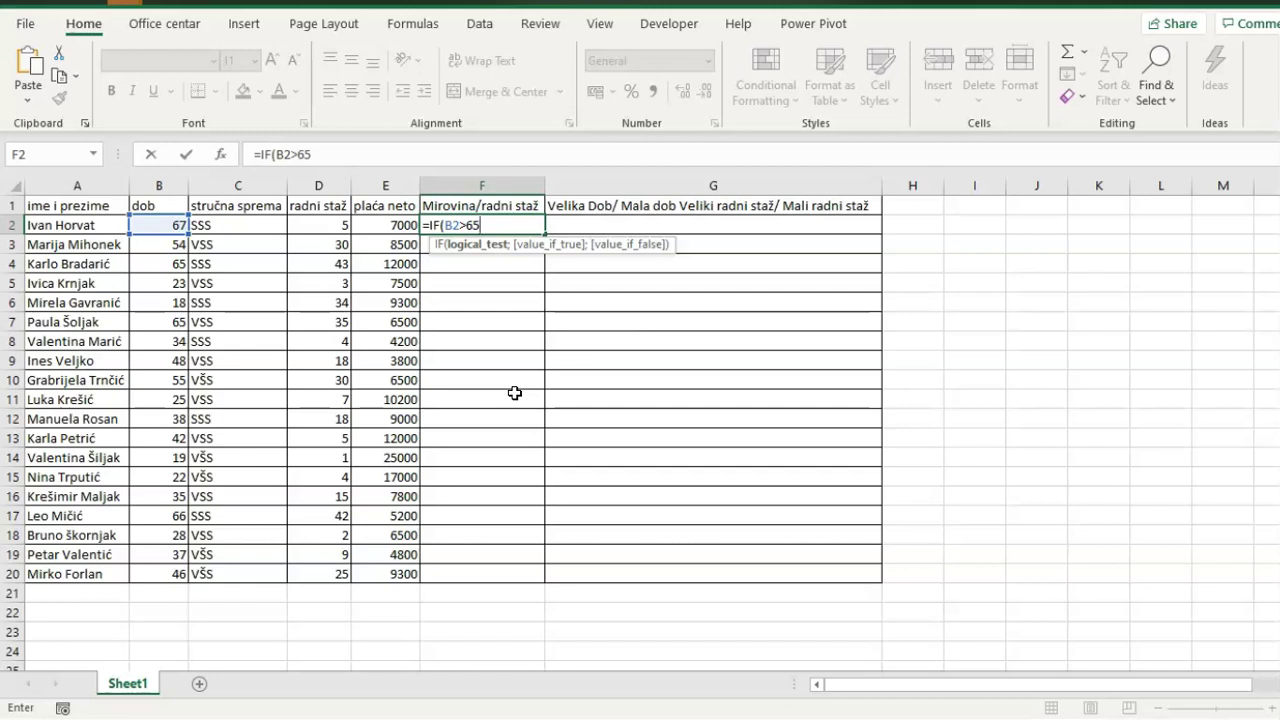
Add the IF results: "Mirovina" when true and "Radni staž" otherwise, closing the formula
{"action": "type", "text": ";"}
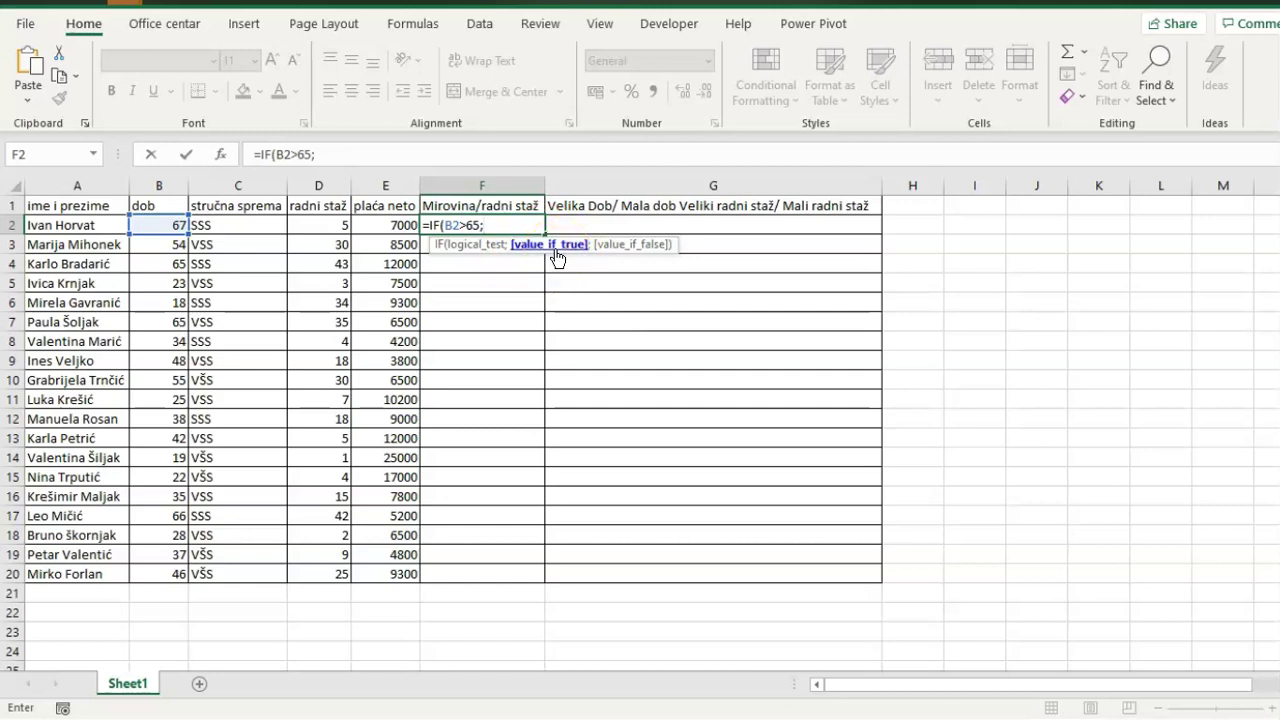
{"action": "left_click", "coordinate": [525, 228]}
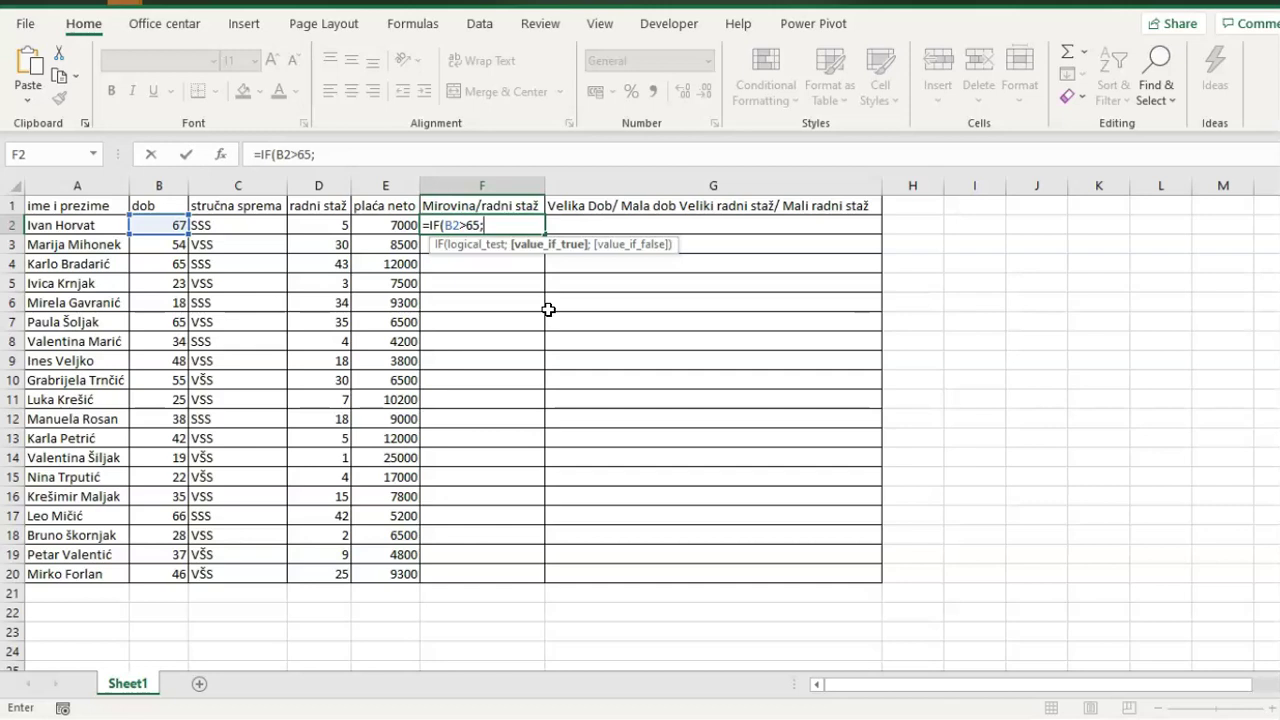
{"action": "type", "text": "Mirovina"}
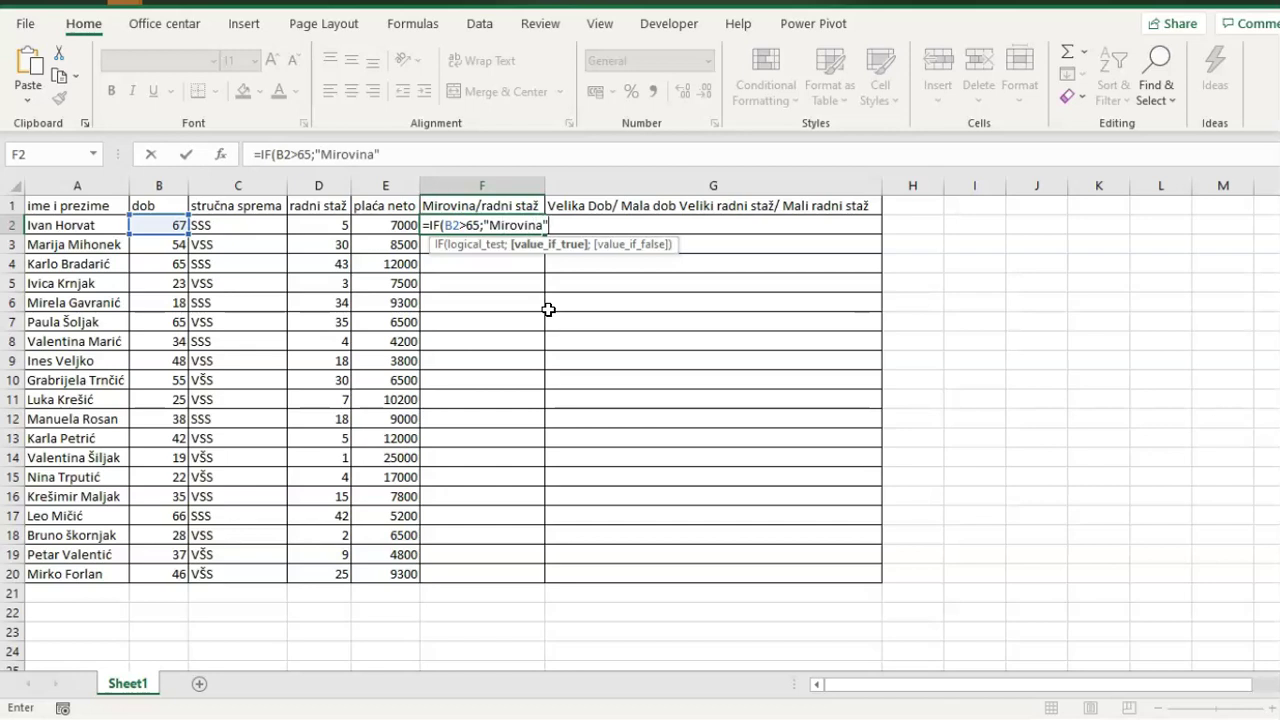
{"action": "type", "text": ";"}
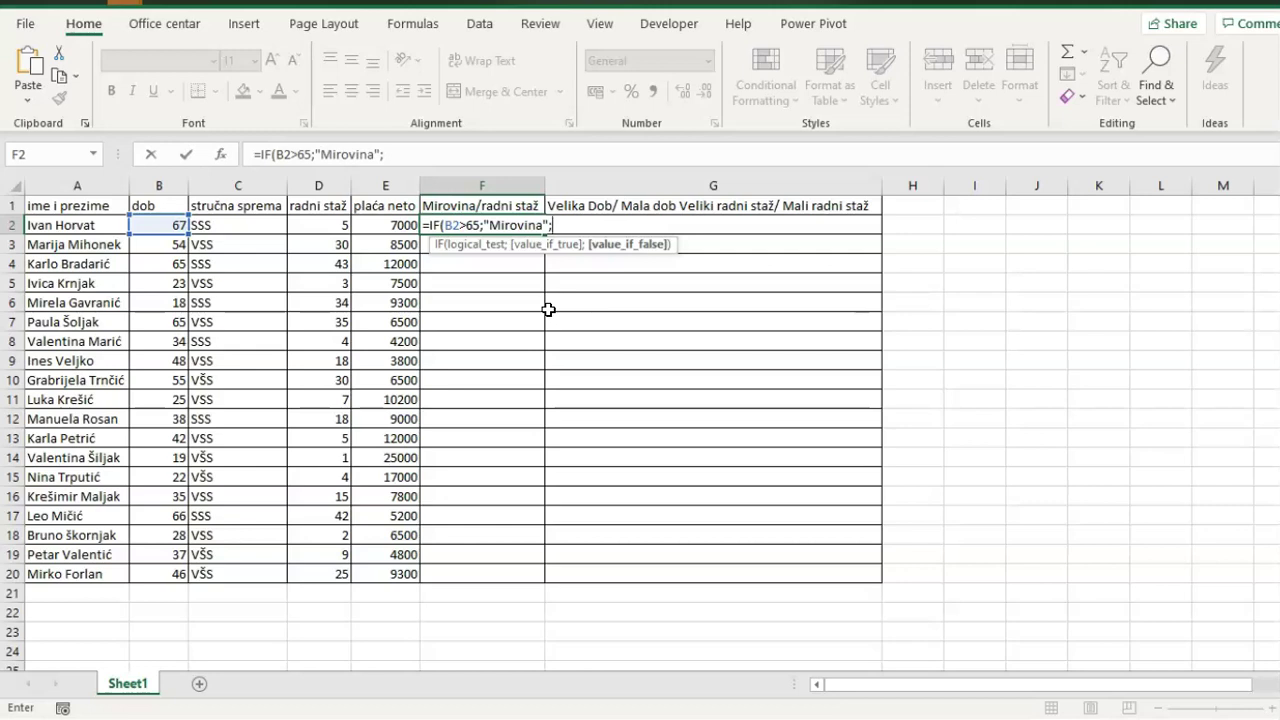
{"action": "type", "text": "Radni staž"}
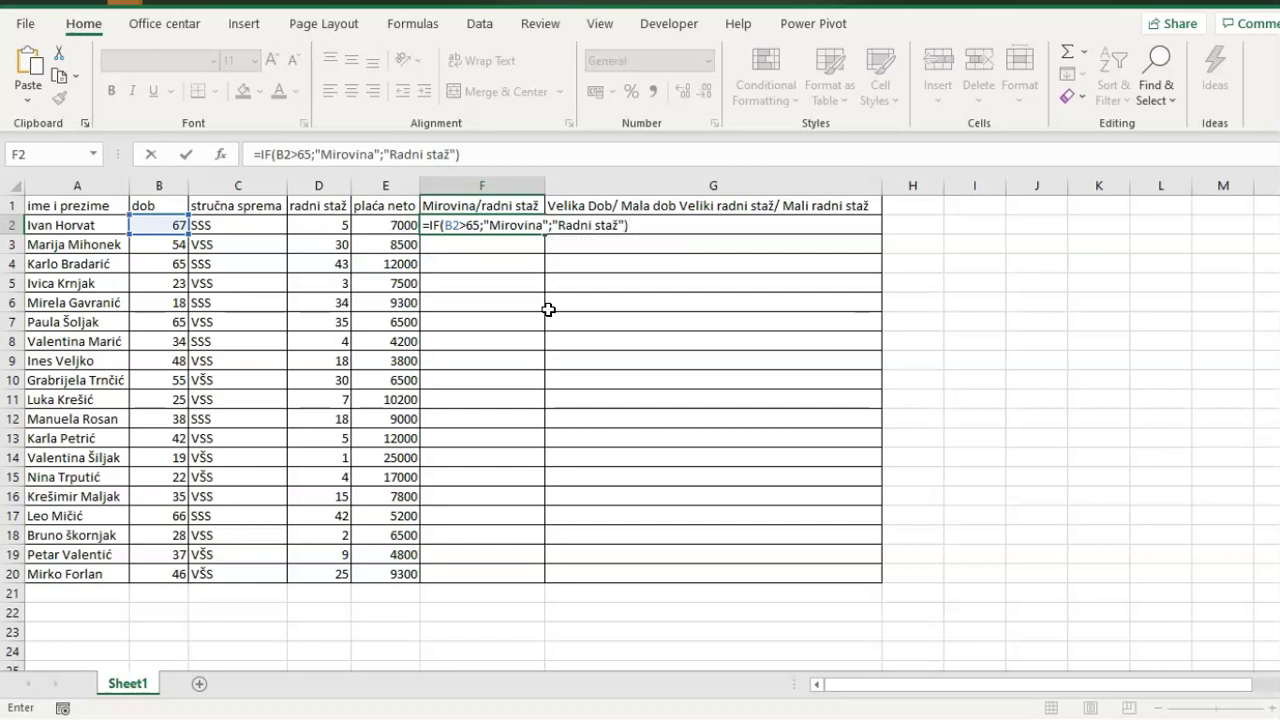
Review the Mirovina and Radni staž arguments, then commit =IF(B2>65;"Mirovina";"Radni staž") in F2
{"action": "left_click", "coordinate": [466, 227]}
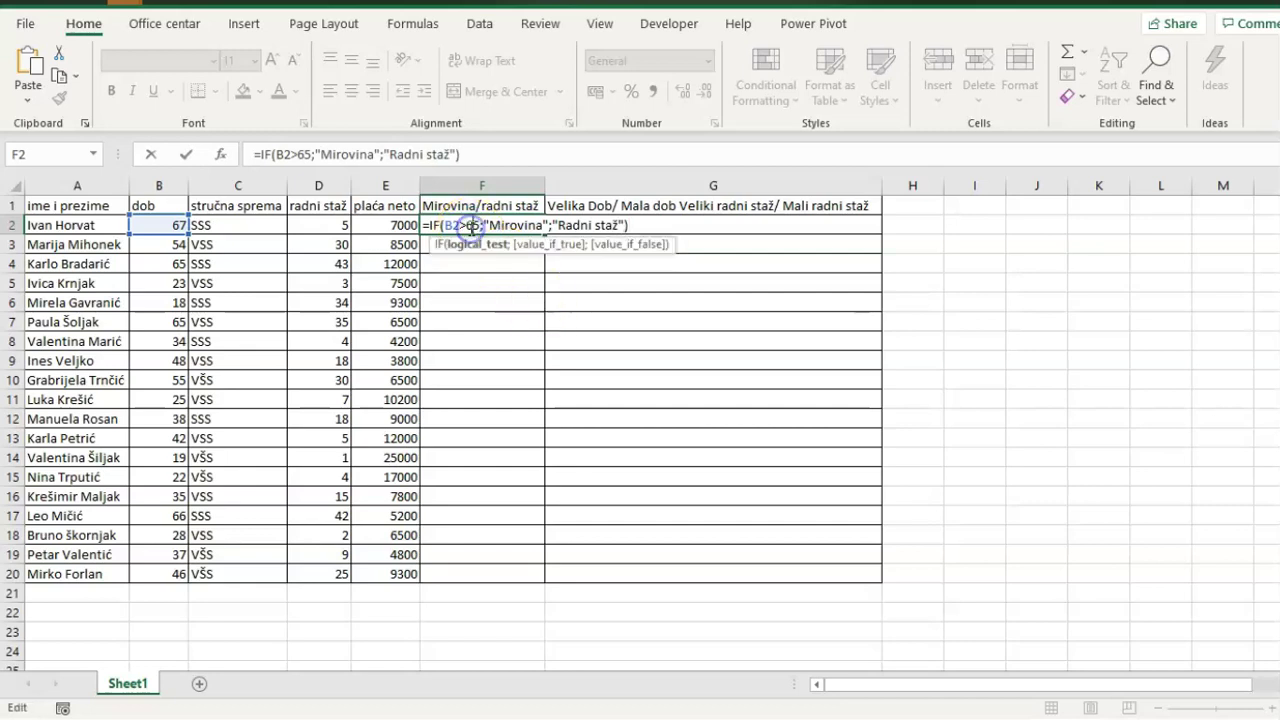
{"action": "left_click", "coordinate": [459, 224]}
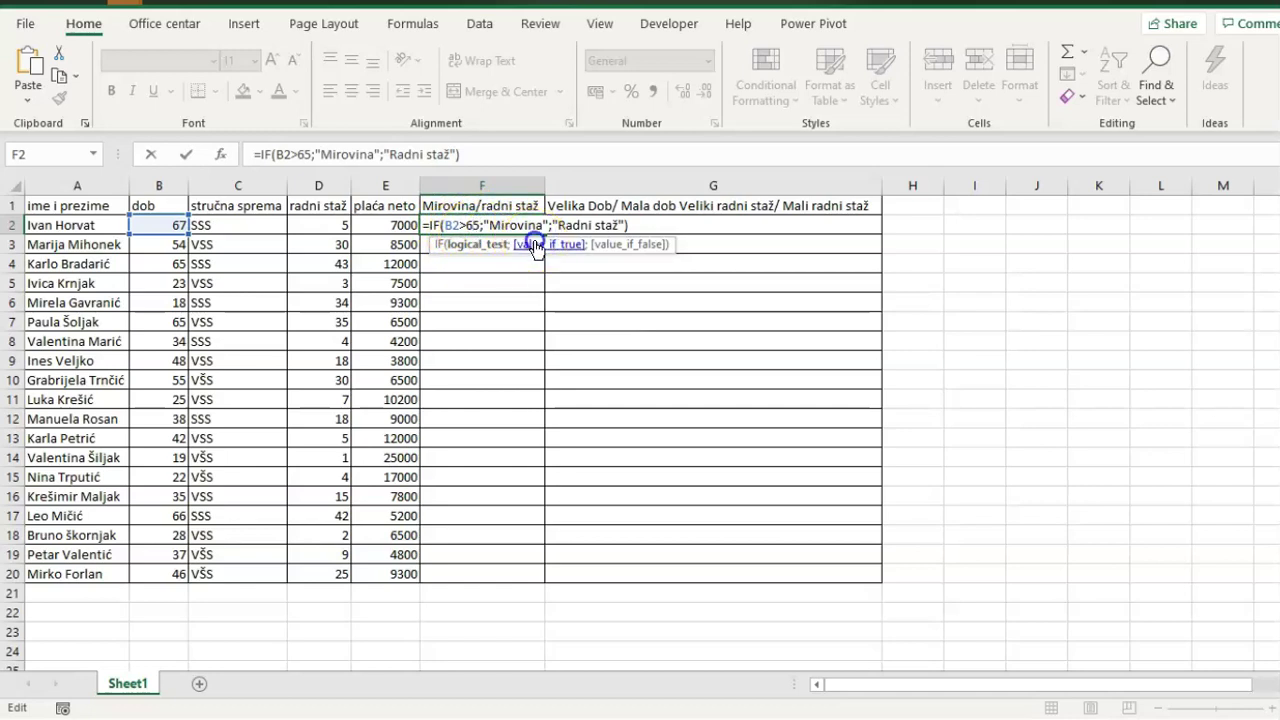
{"action": "double_click", "coordinate": [516, 224]}
{"action": "left_click_drag", "start_coordinate": [484, 225], "coordinate": [548, 225]}
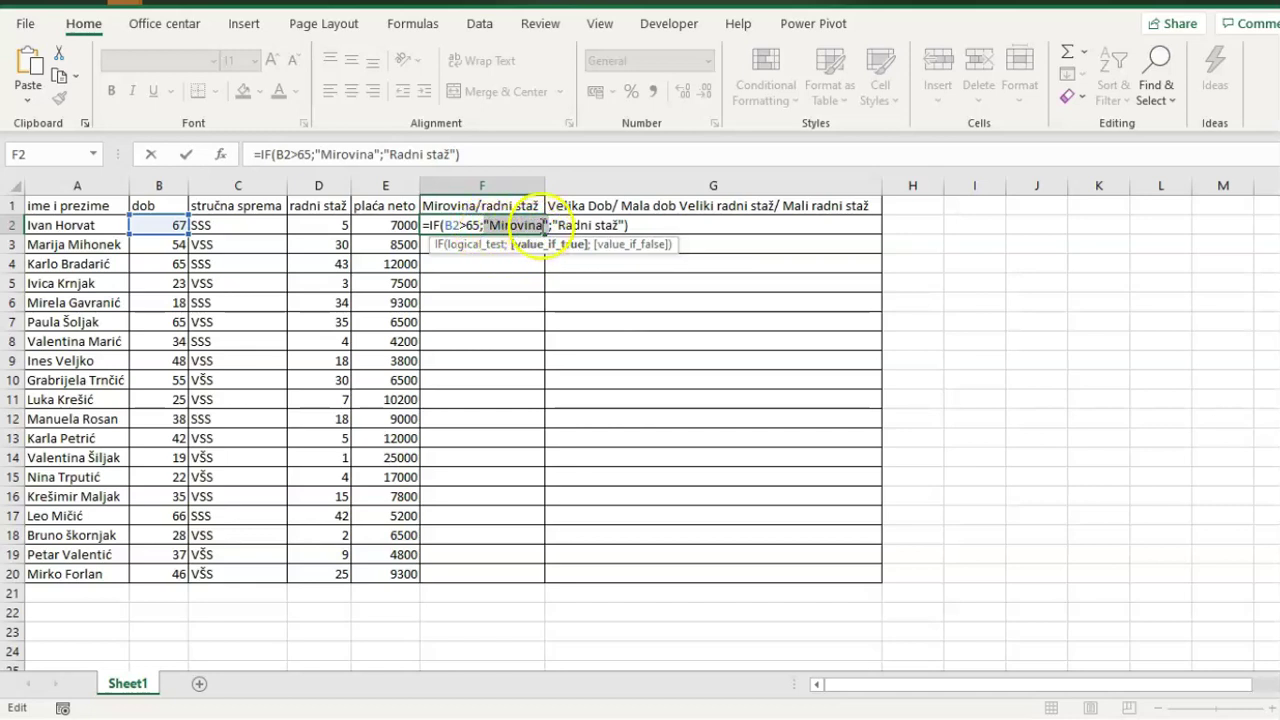
{"action": "left_click", "coordinate": [612, 244]}
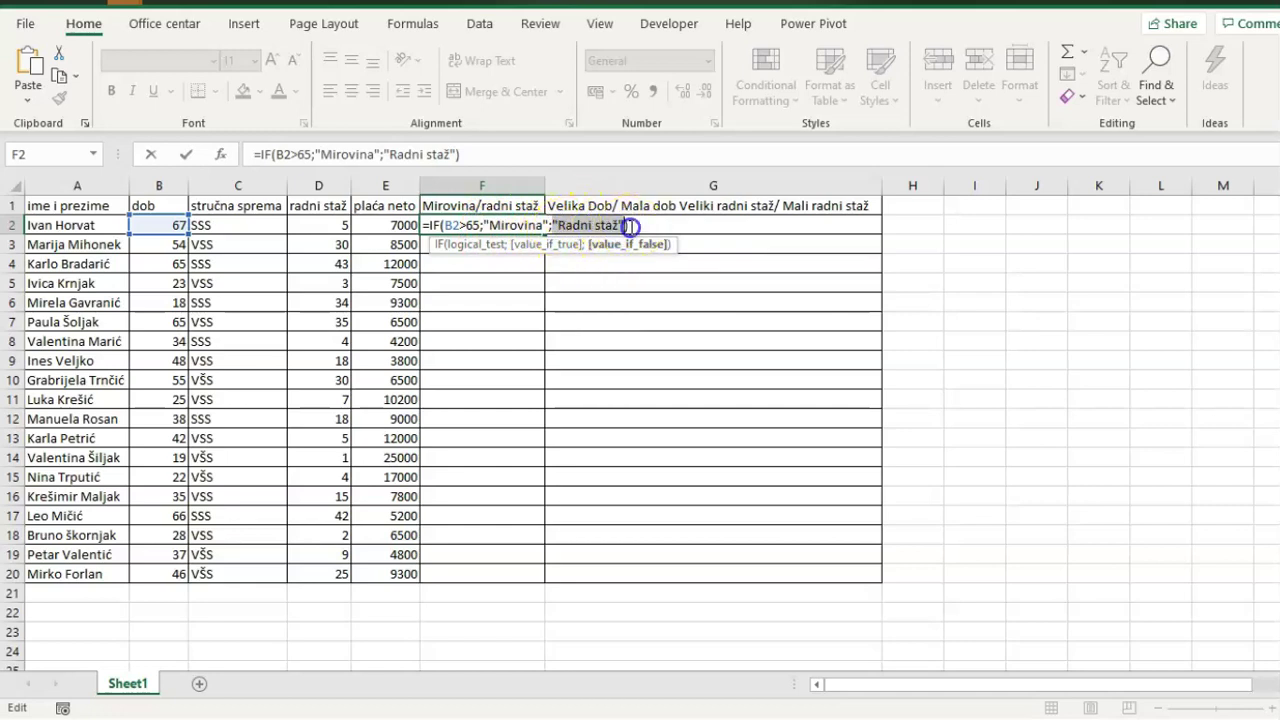
{"action": "left_click", "coordinate": [629, 226]}
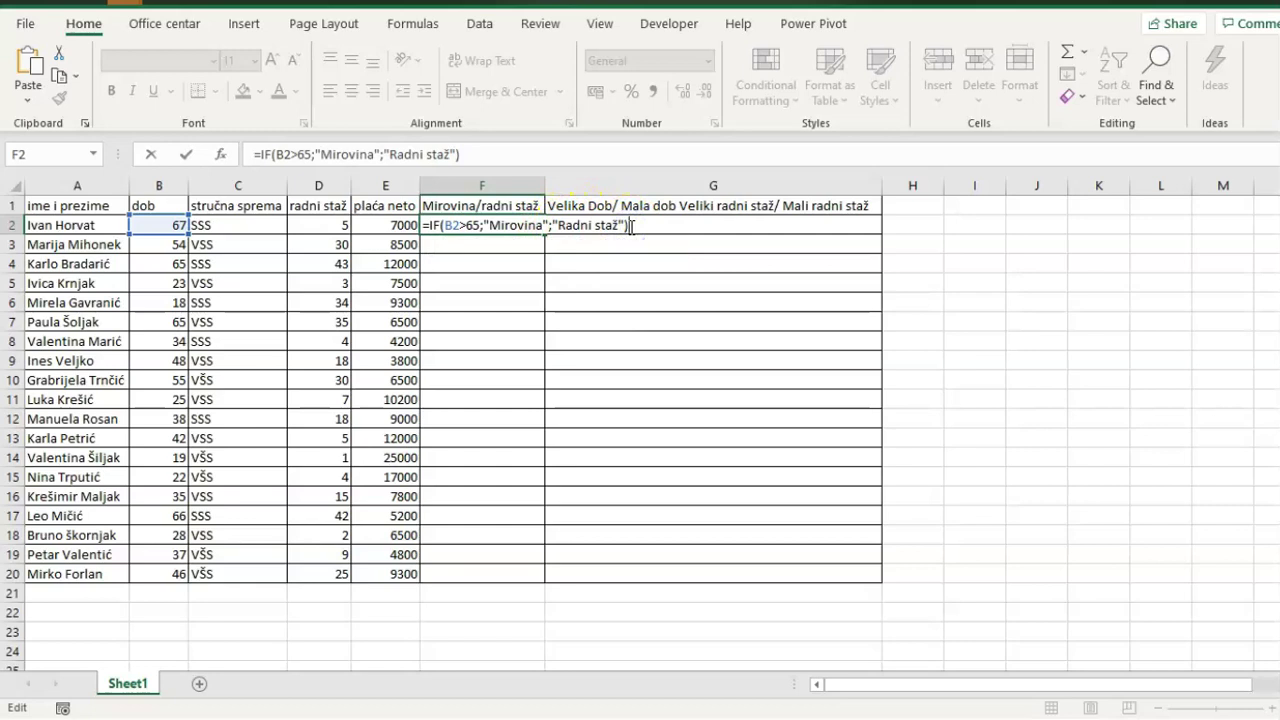
{"action": "key", "text": "Return"}
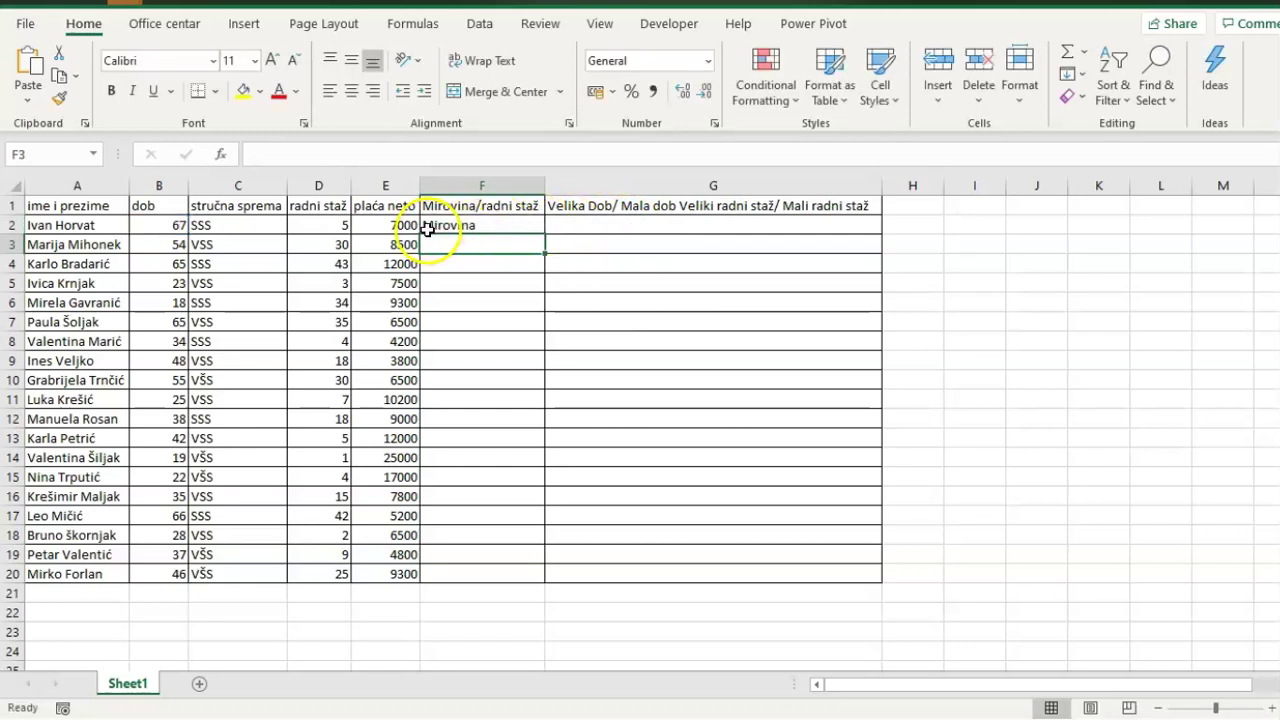
Fill the IF formula from F2 down to F20 and check the copied formulas
{"action": "left_click", "coordinate": [468, 226]}
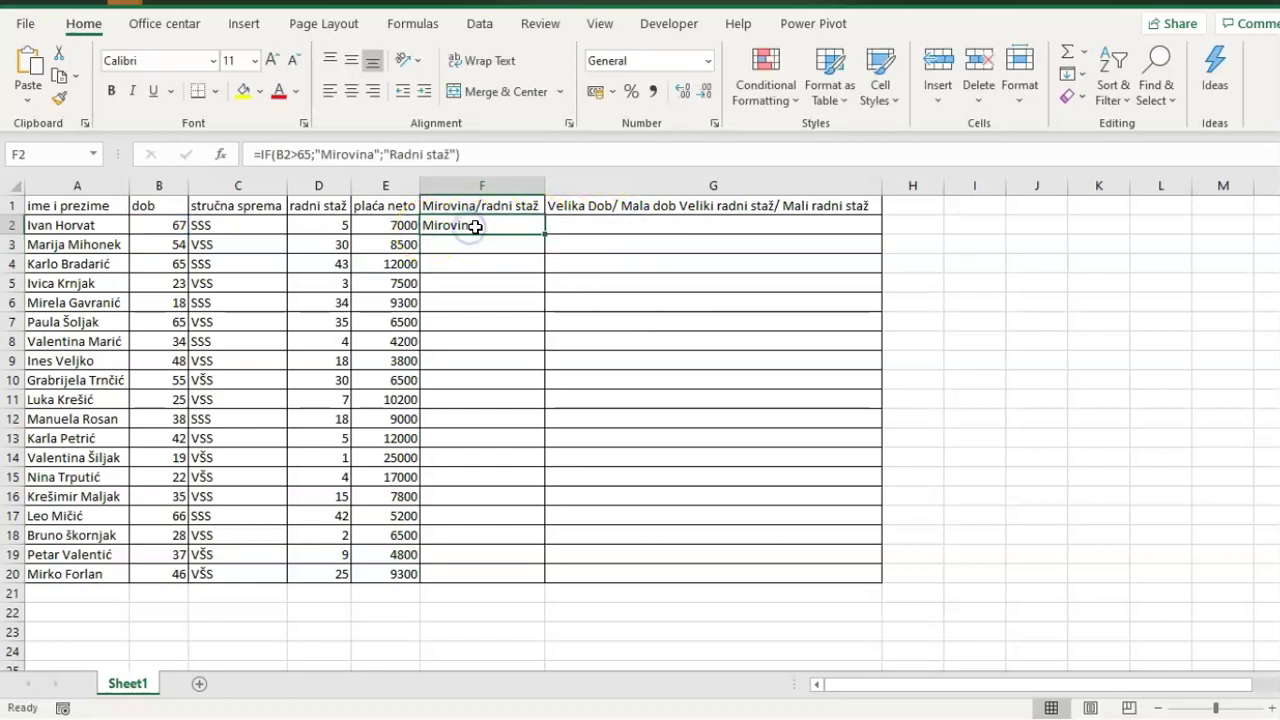
{"action": "double_click", "coordinate": [545, 235]}
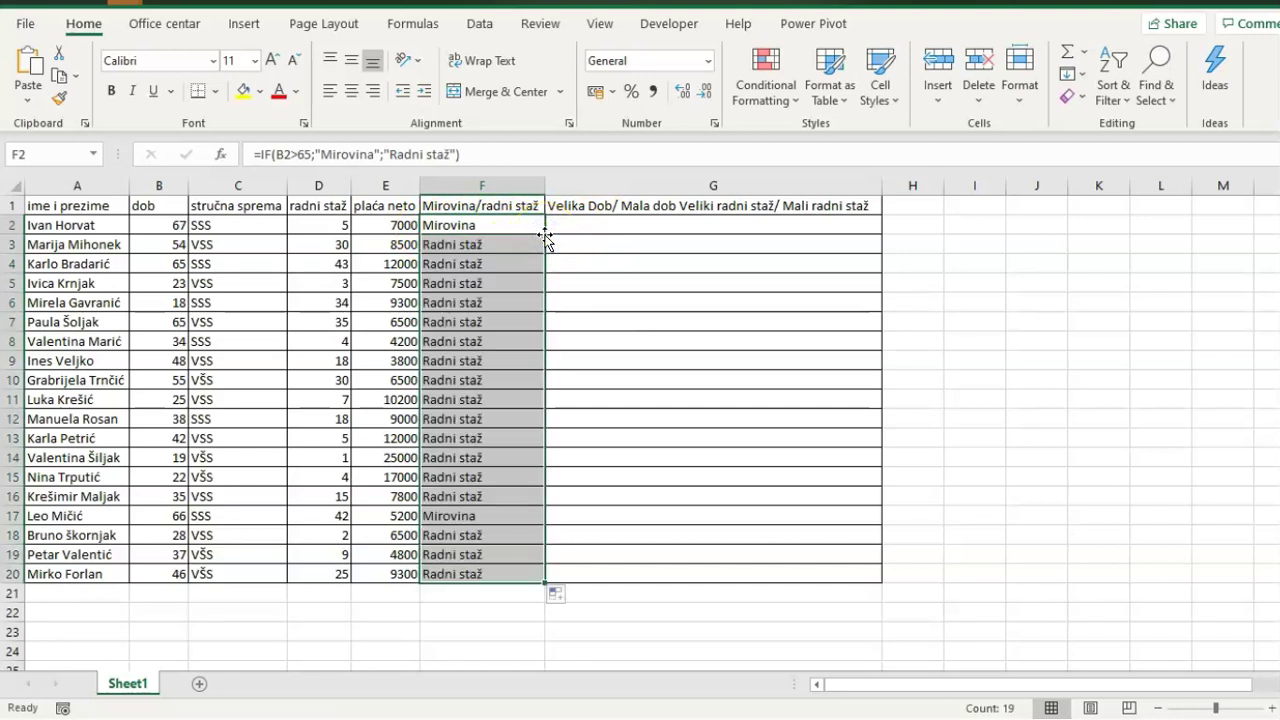
{"action": "left_click", "coordinate": [472, 515]}
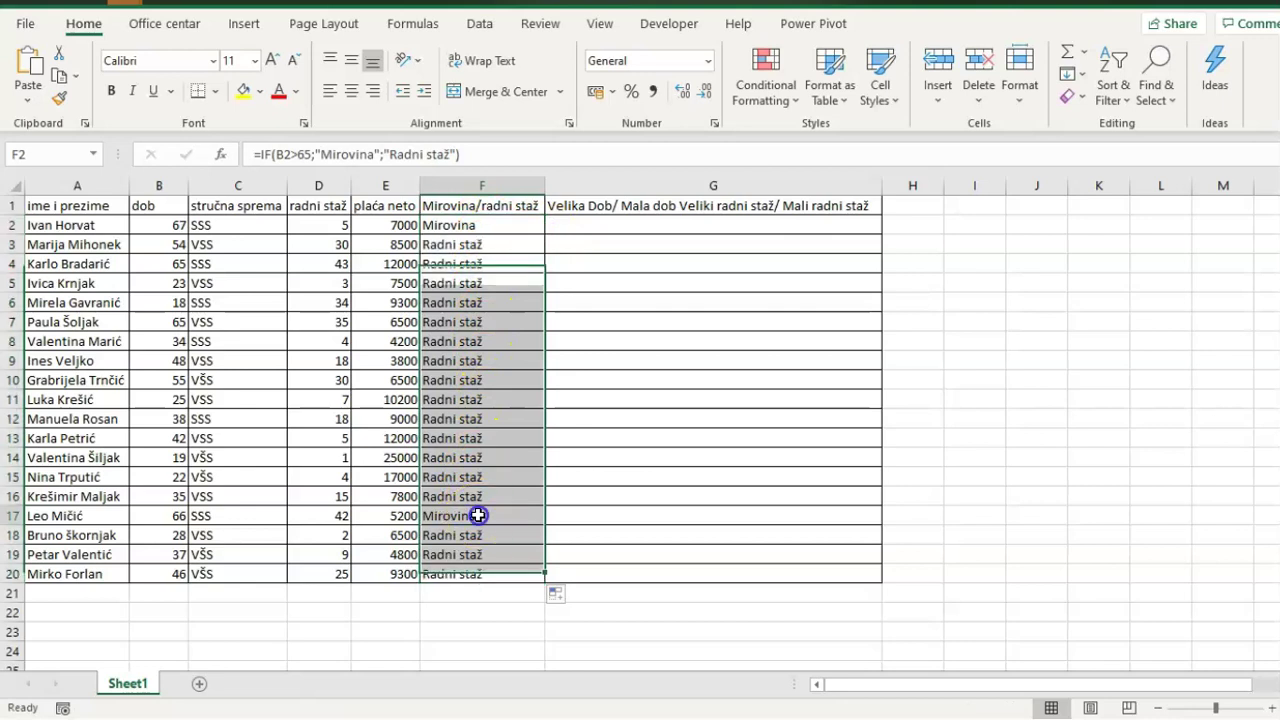
{"action": "left_click", "coordinate": [465, 225]}
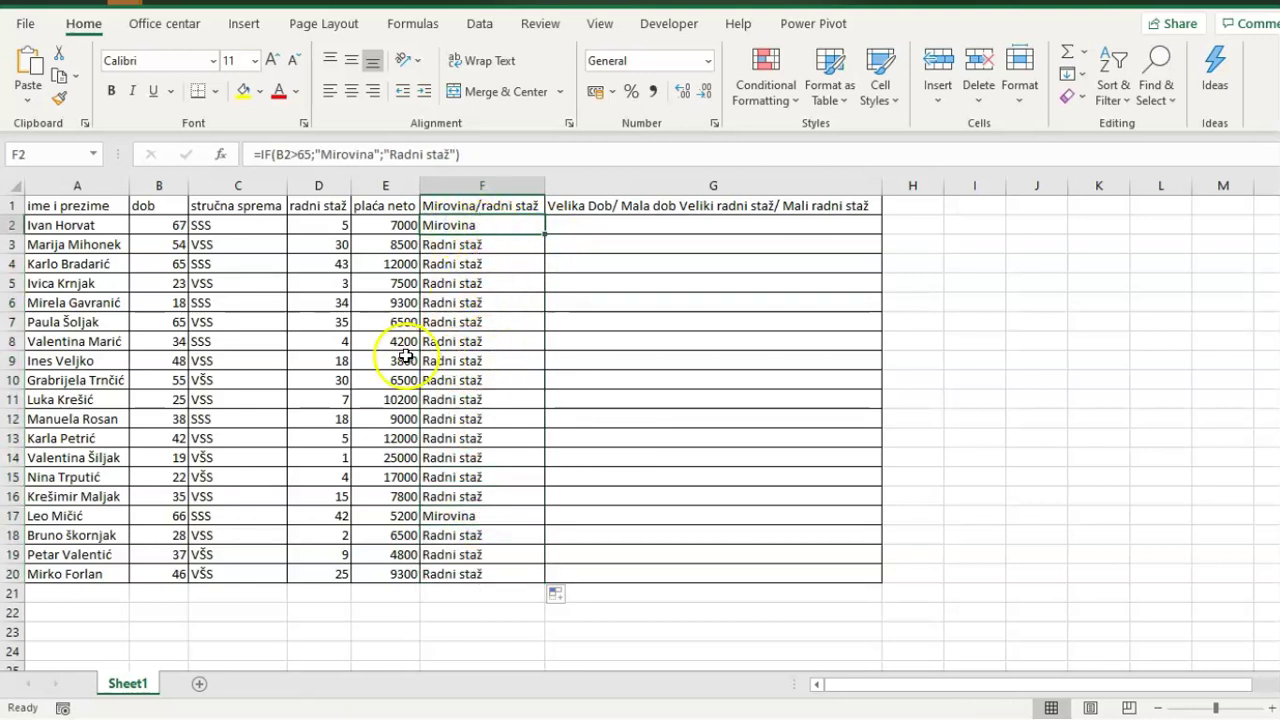
Change the age in B4 from 65 to 66 so F4 shows Mirovina
{"action": "left_click", "coordinate": [164, 267]}
{"action": "type", "text": "66"}
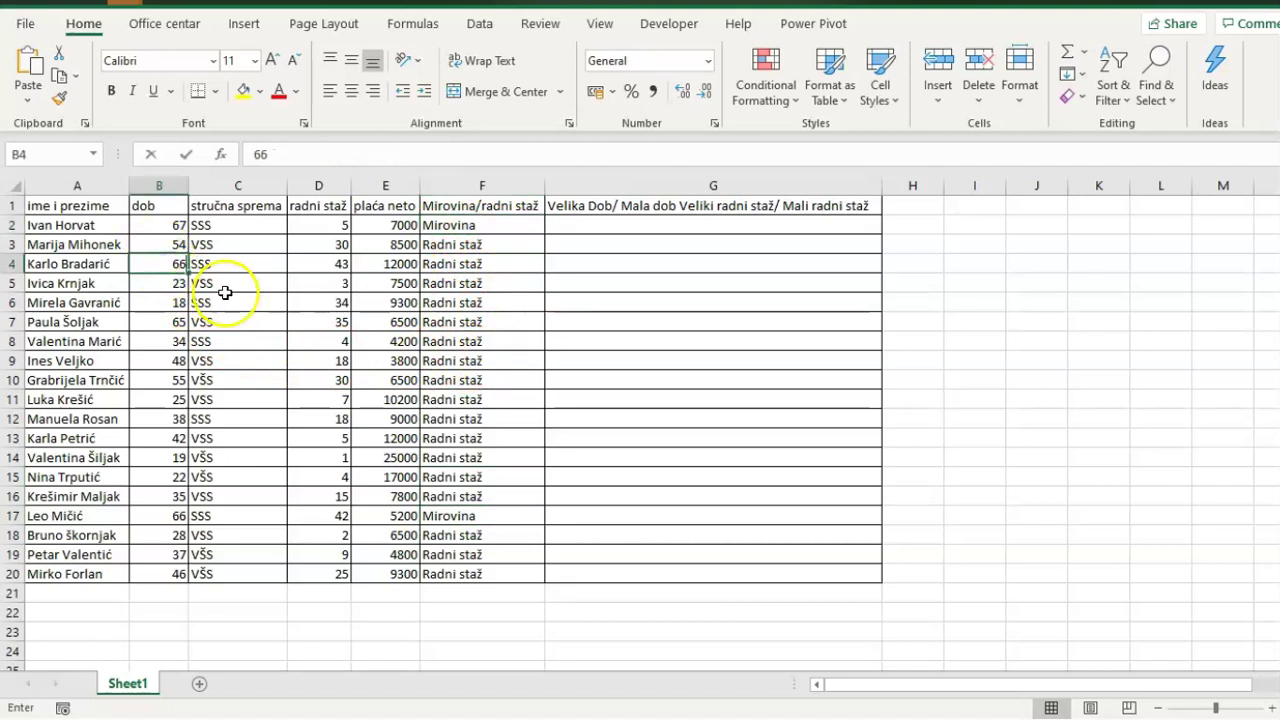
{"action": "left_click", "coordinate": [226, 296]}
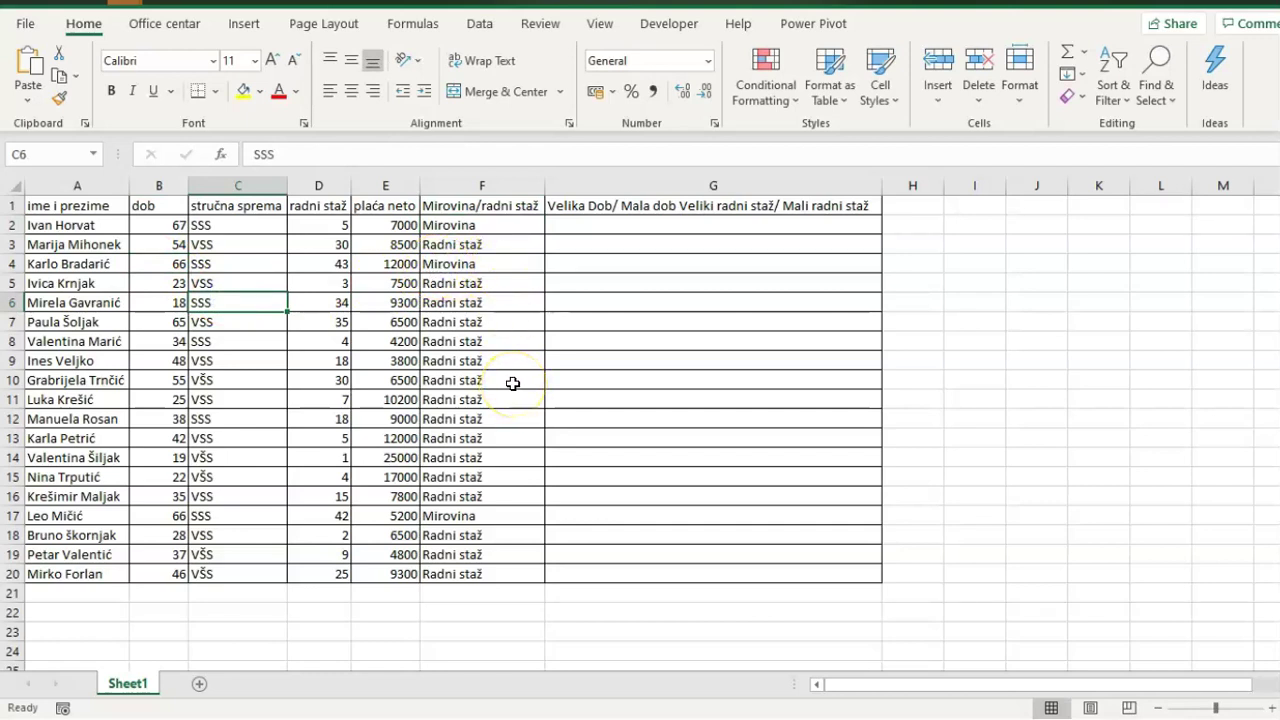
Begin an IFS formula in G2 with the first test B2>65 returning "Velika dob"
{"action": "left_click", "coordinate": [626, 227]}
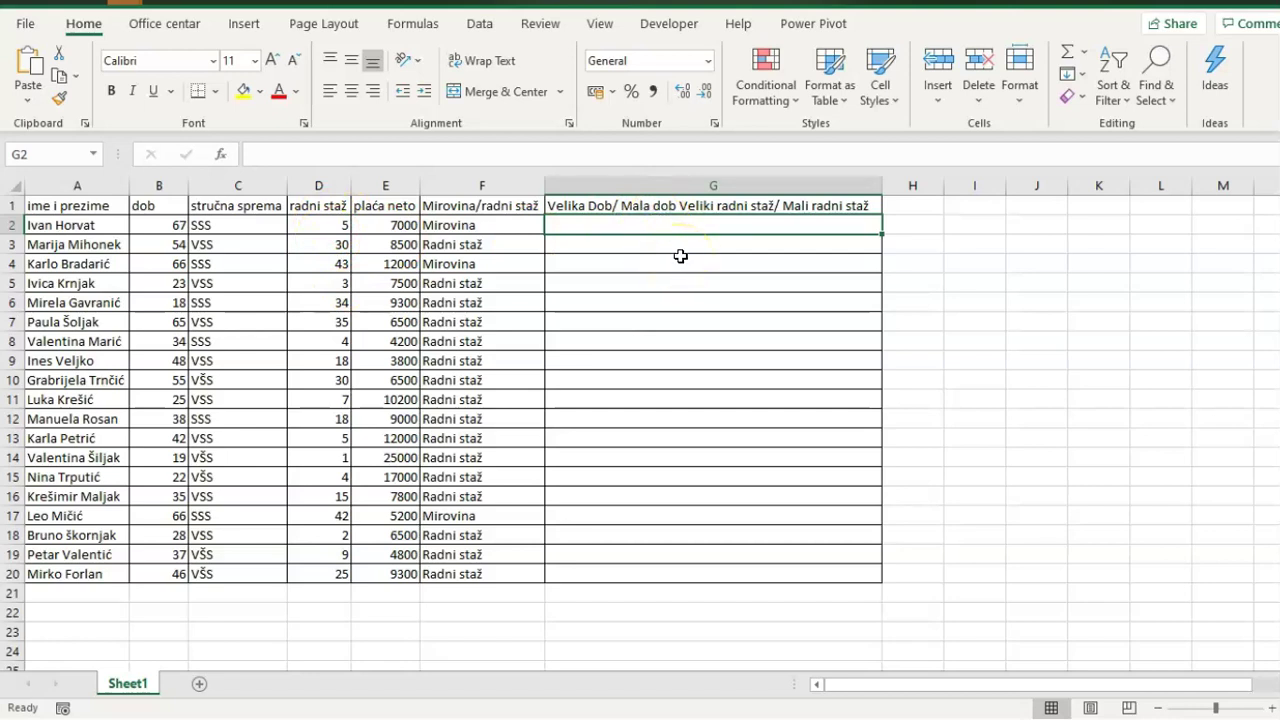
{"action": "type", "text": "=if"}
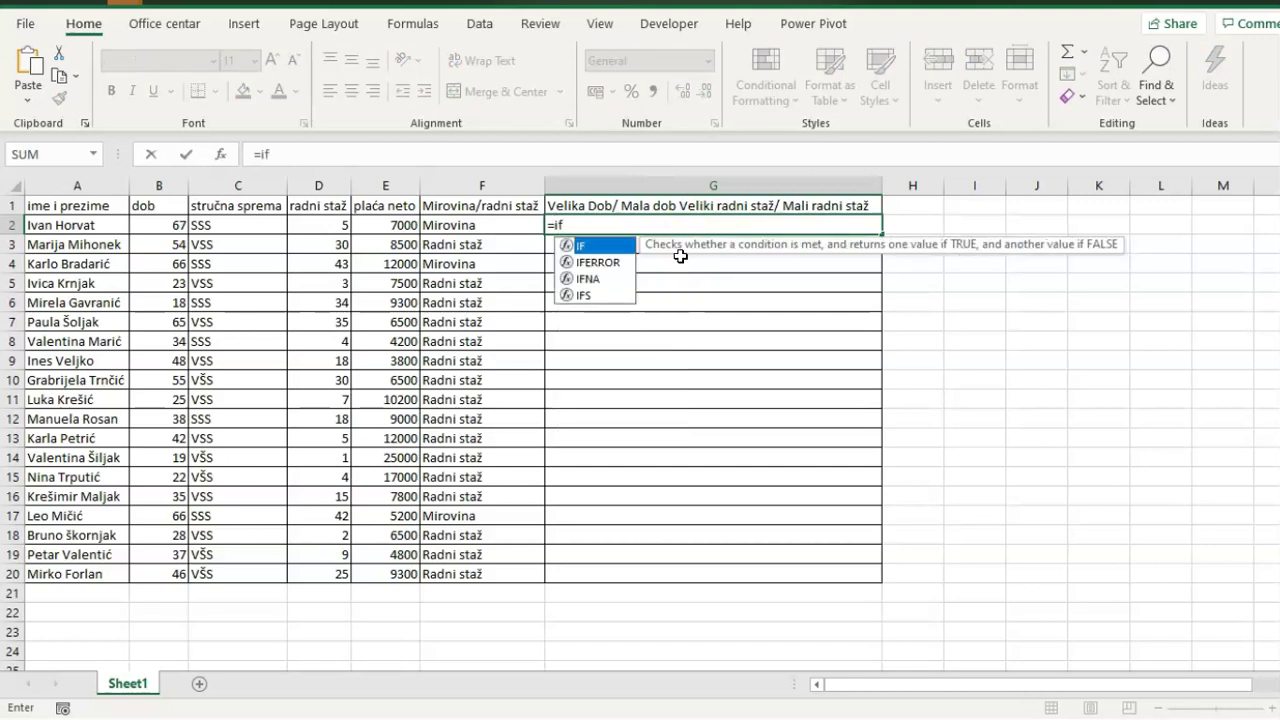
{"action": "type", "text": "s"}
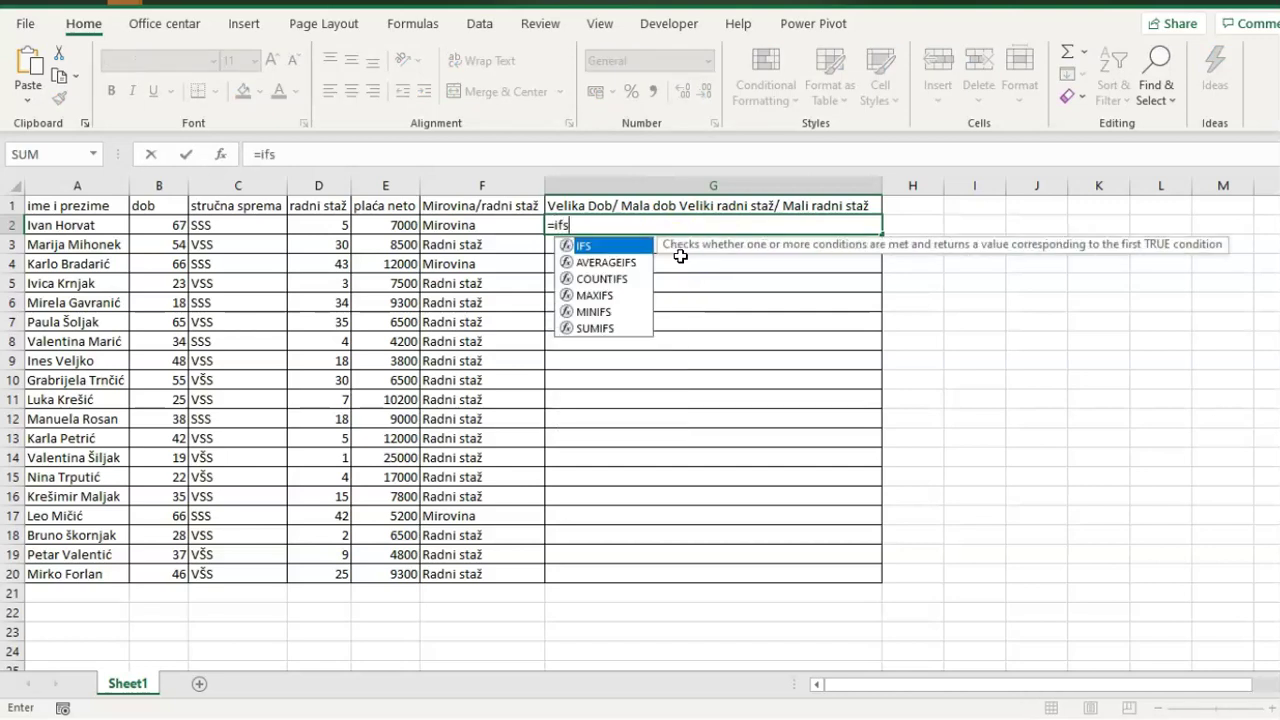
{"action": "key", "text": "Tab"}
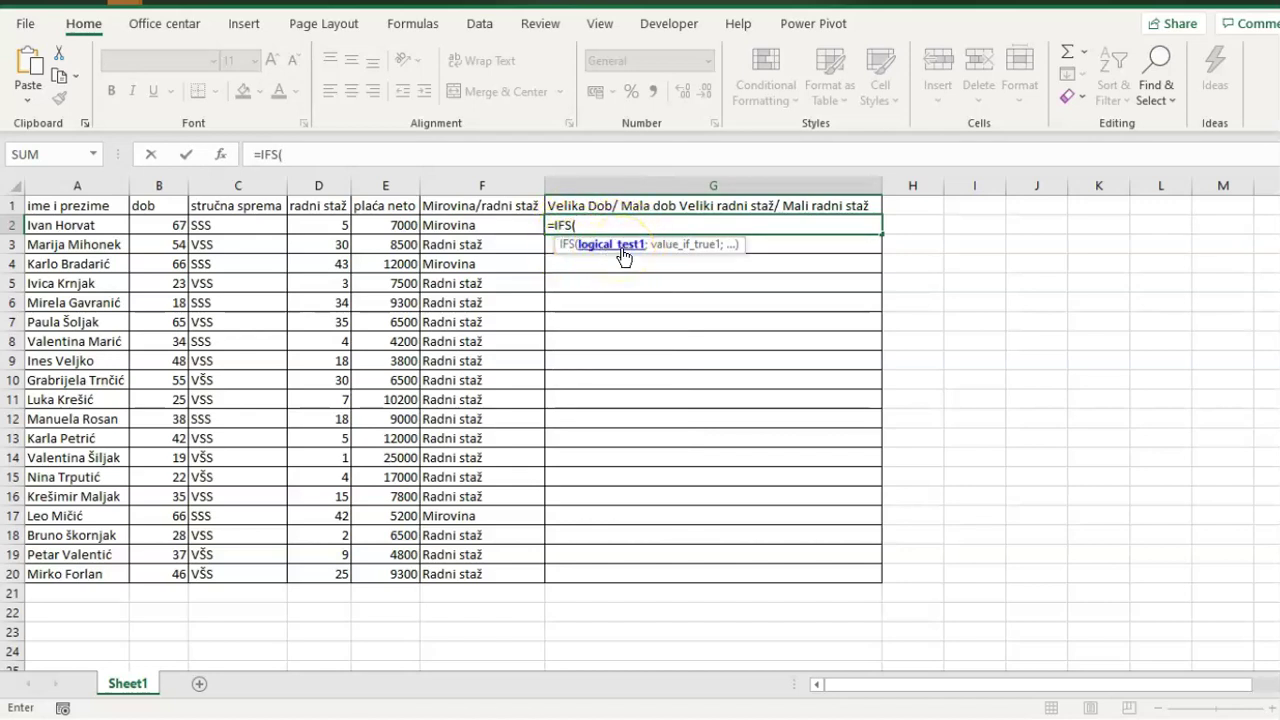
{"action": "left_click", "coordinate": [161, 222]}
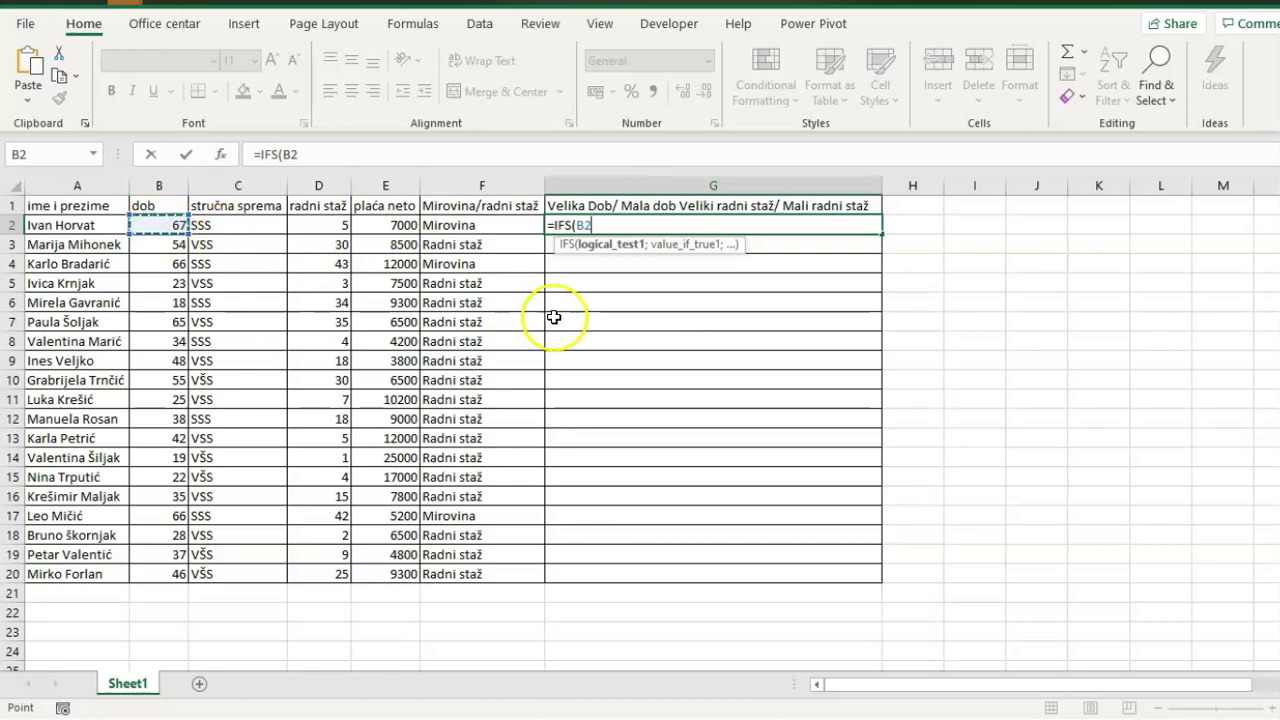
{"action": "type", "text": ">65"}
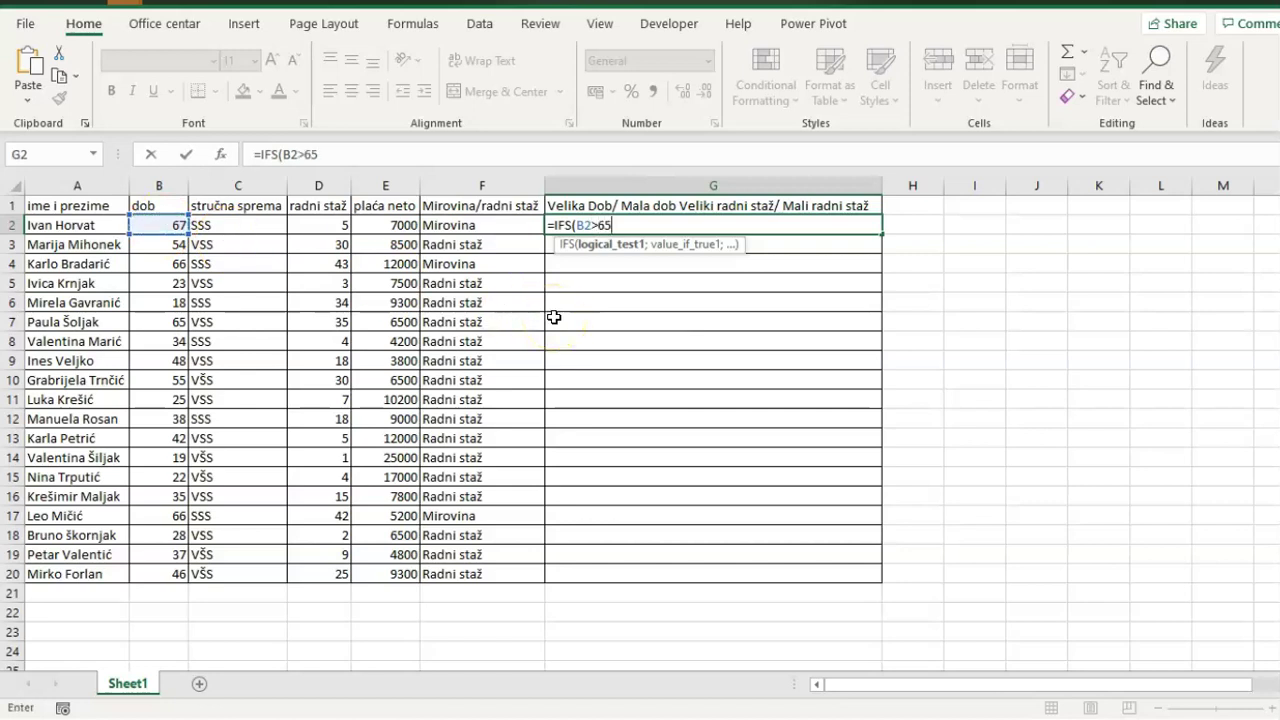
{"action": "type", "text": ";"}
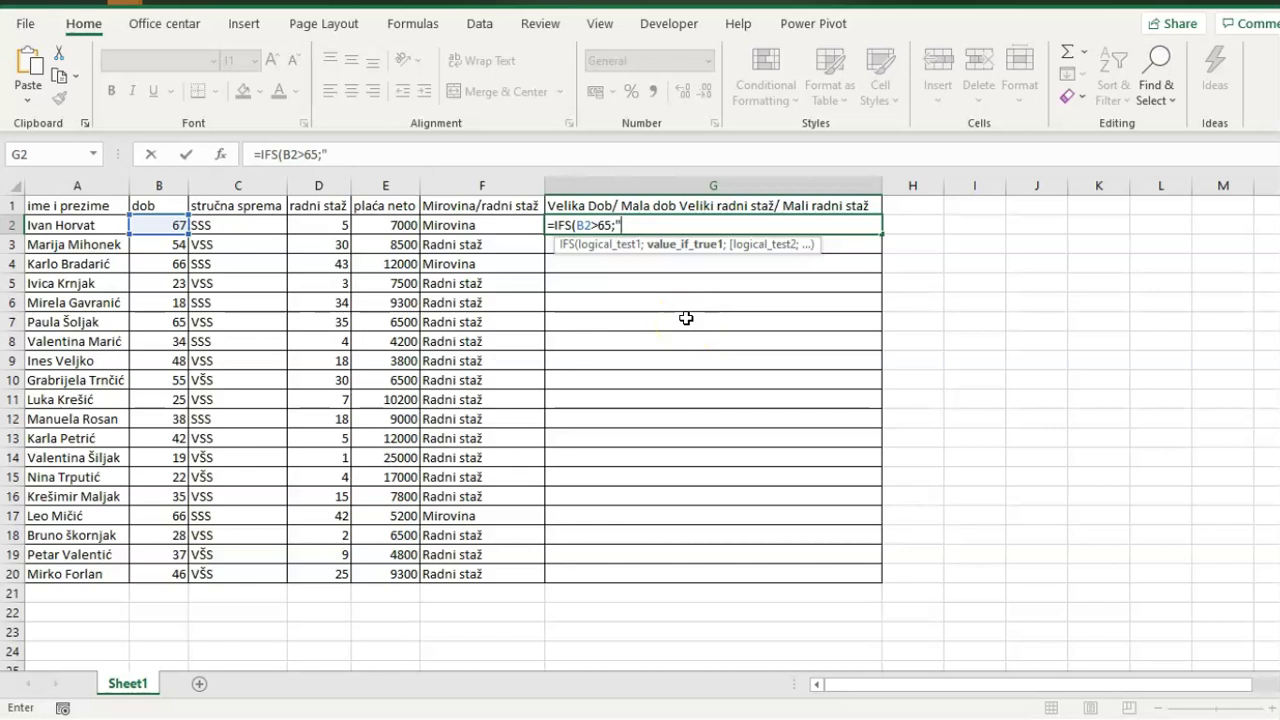
{"action": "type", "text": "elika dob\""}
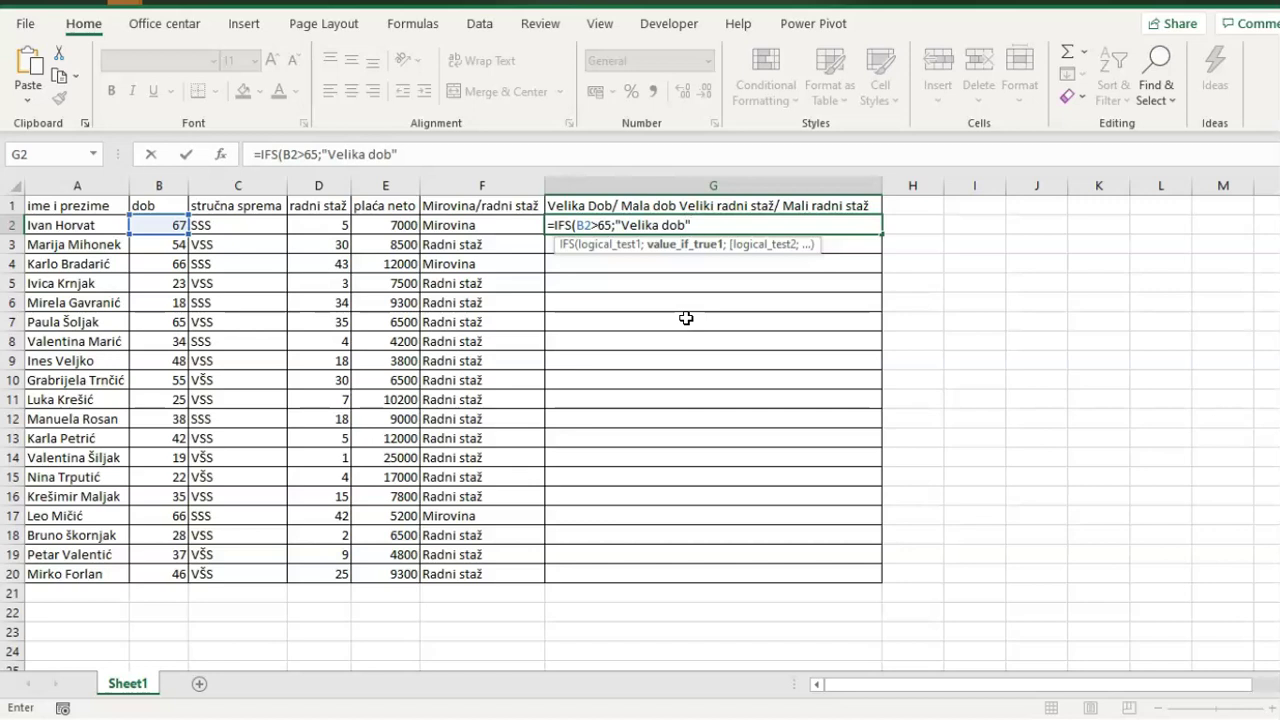
{"action": "type", "text": ";"}
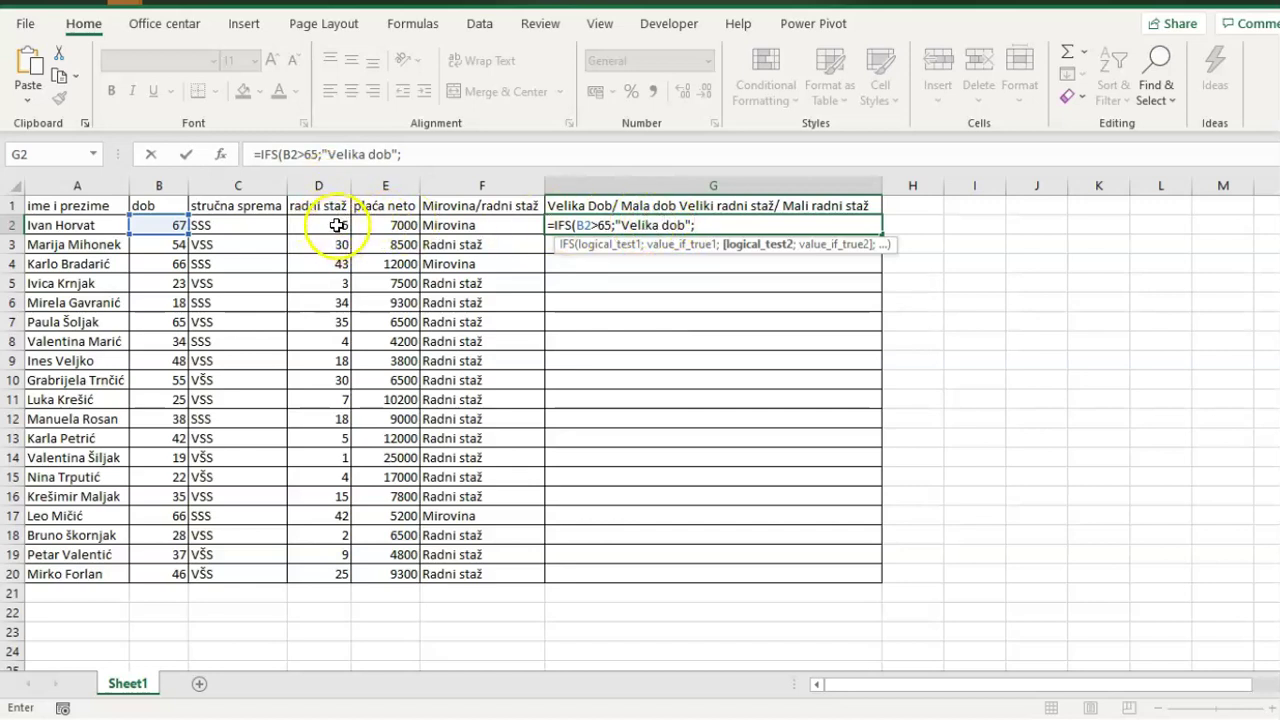
Add the second IFS test D2>30 returning "Veliki radni staž"
{"action": "left_click", "coordinate": [328, 224]}
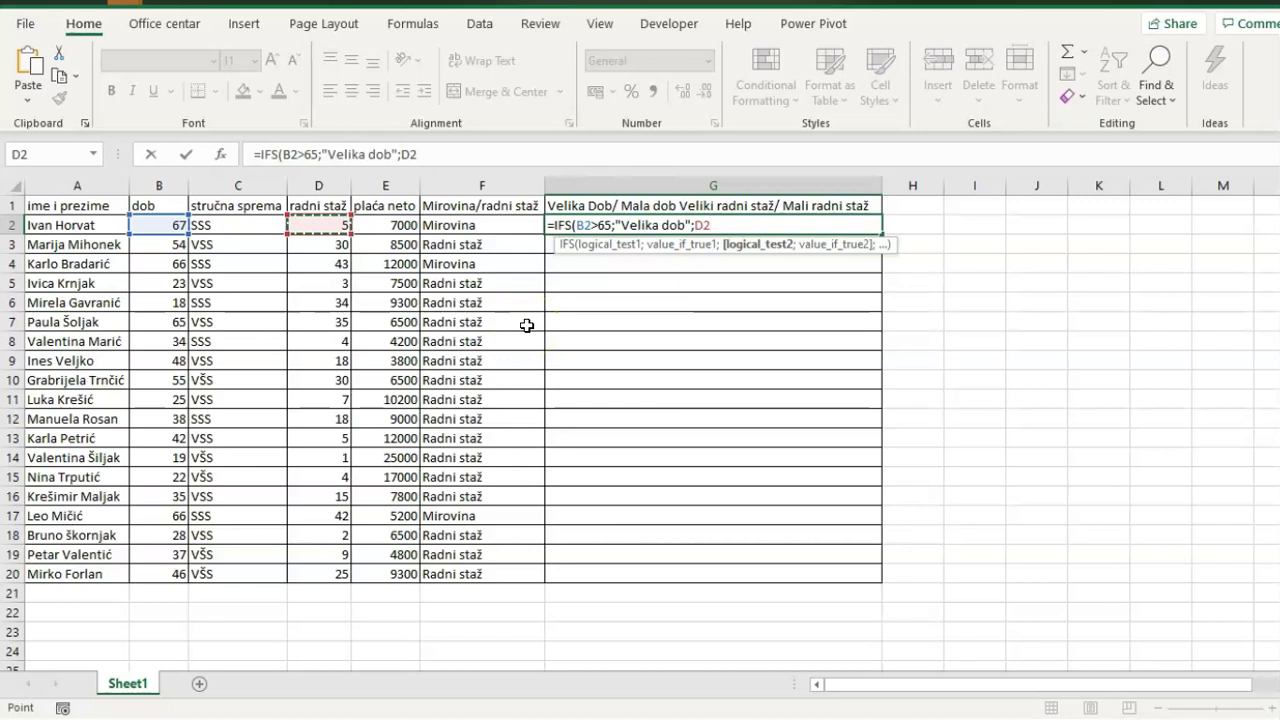
{"action": "type", "text": ">3"}
{"action": "type", "text": "0"}
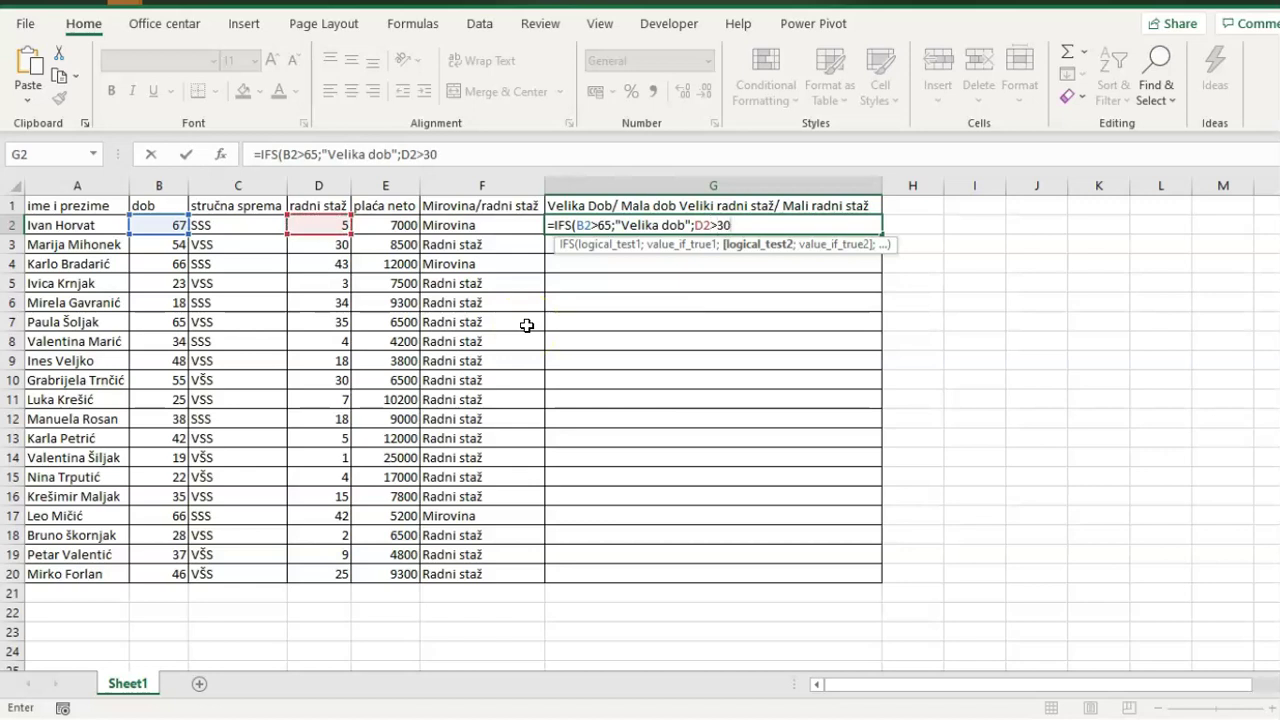
{"action": "type", "text": ";"}
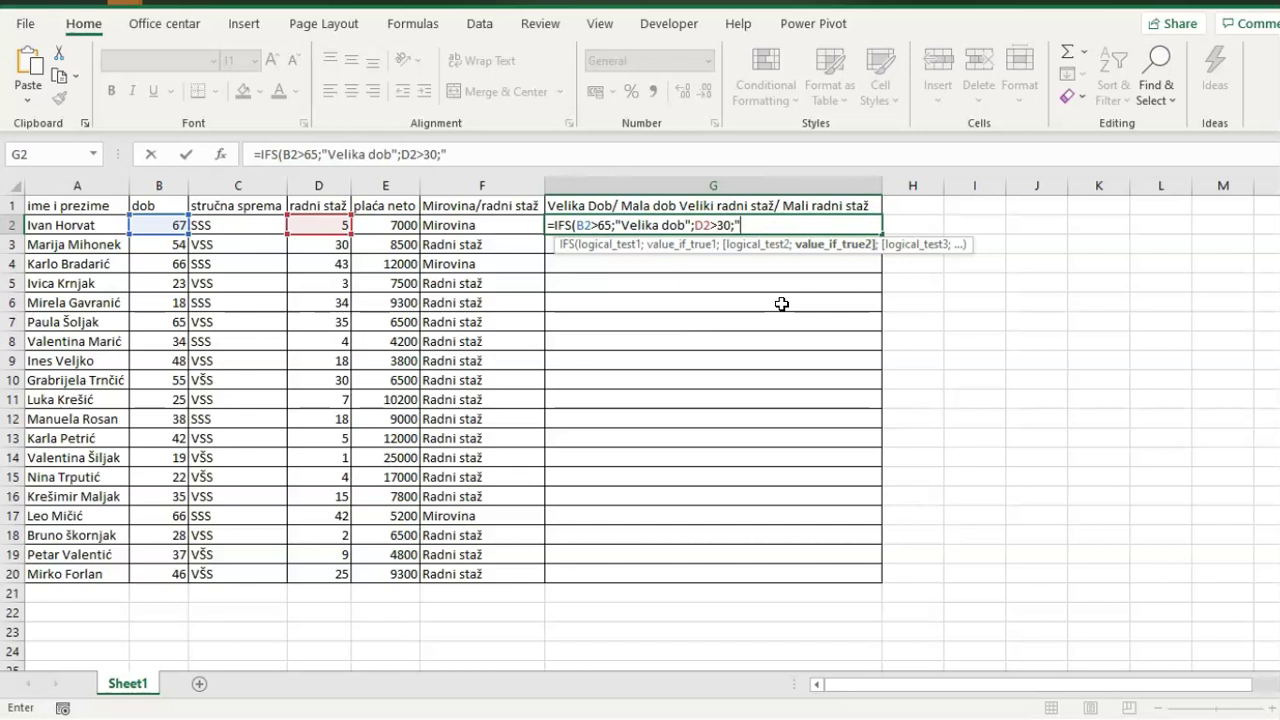
{"action": "type", "text": "ki radni staž"}
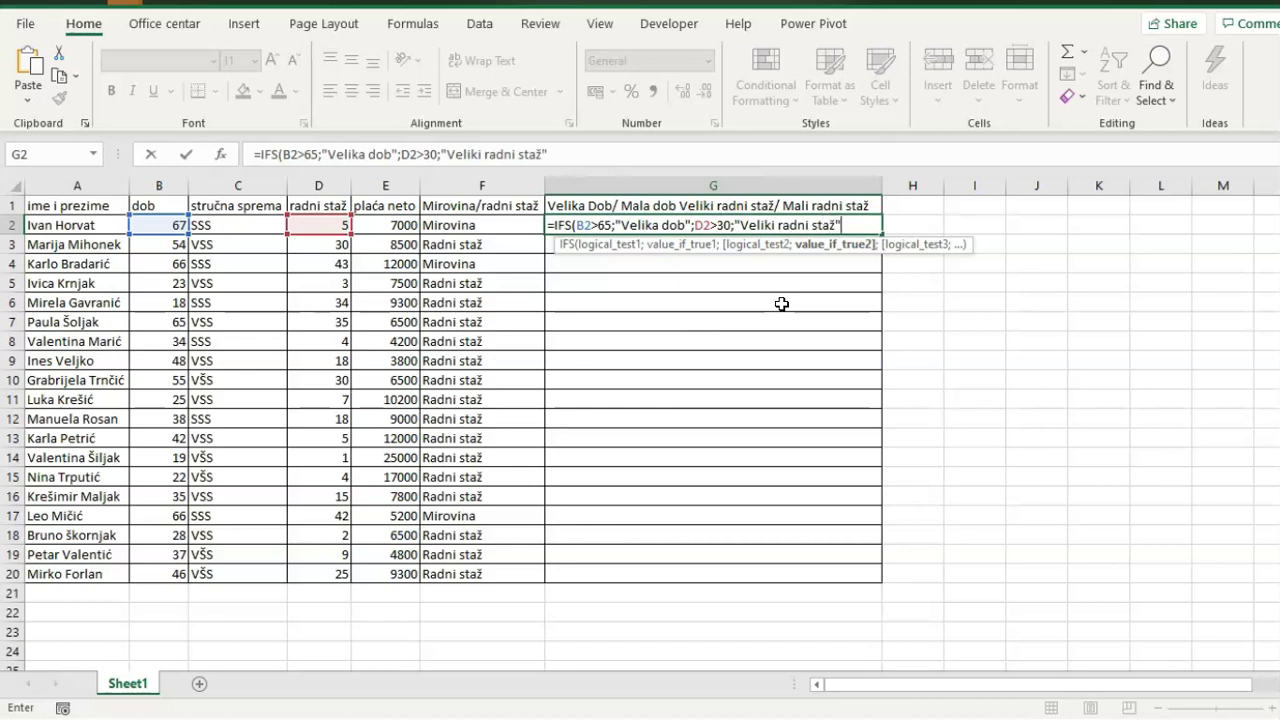
{"action": "type", "text": ";"}
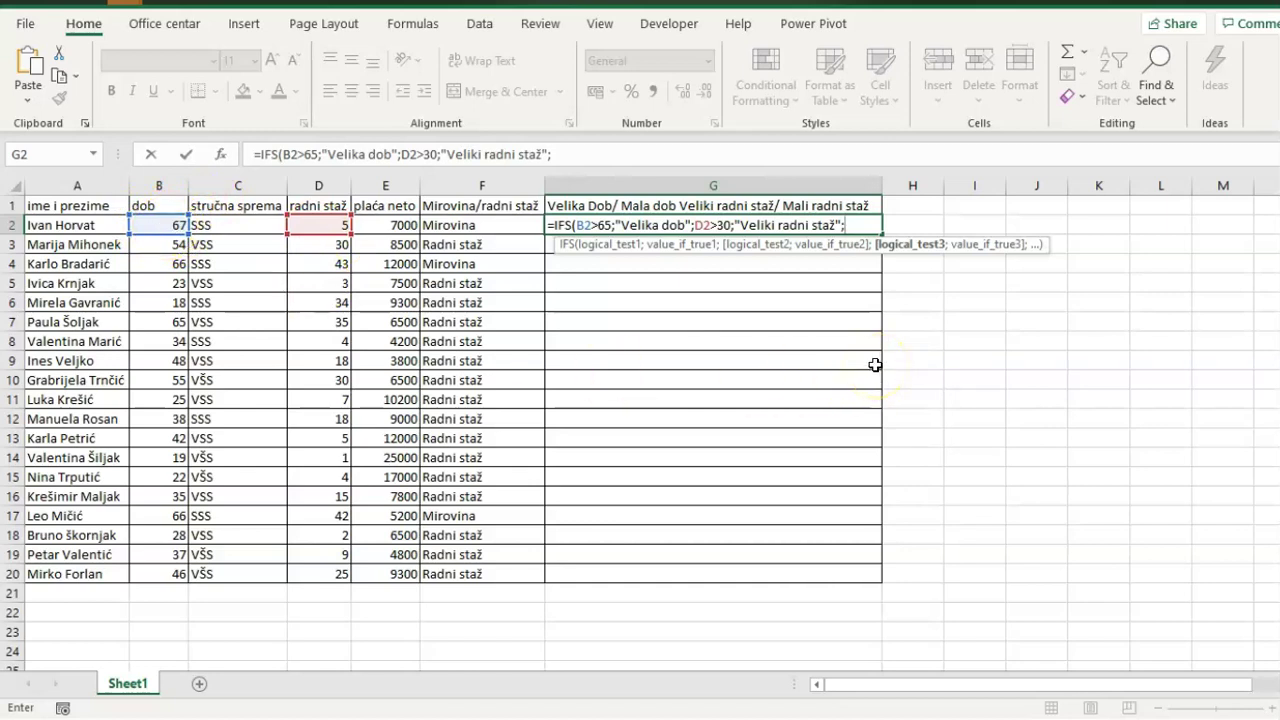
Add the third IFS test B2<65 returning "Mala dob"
{"action": "left_click", "coordinate": [158, 226]}
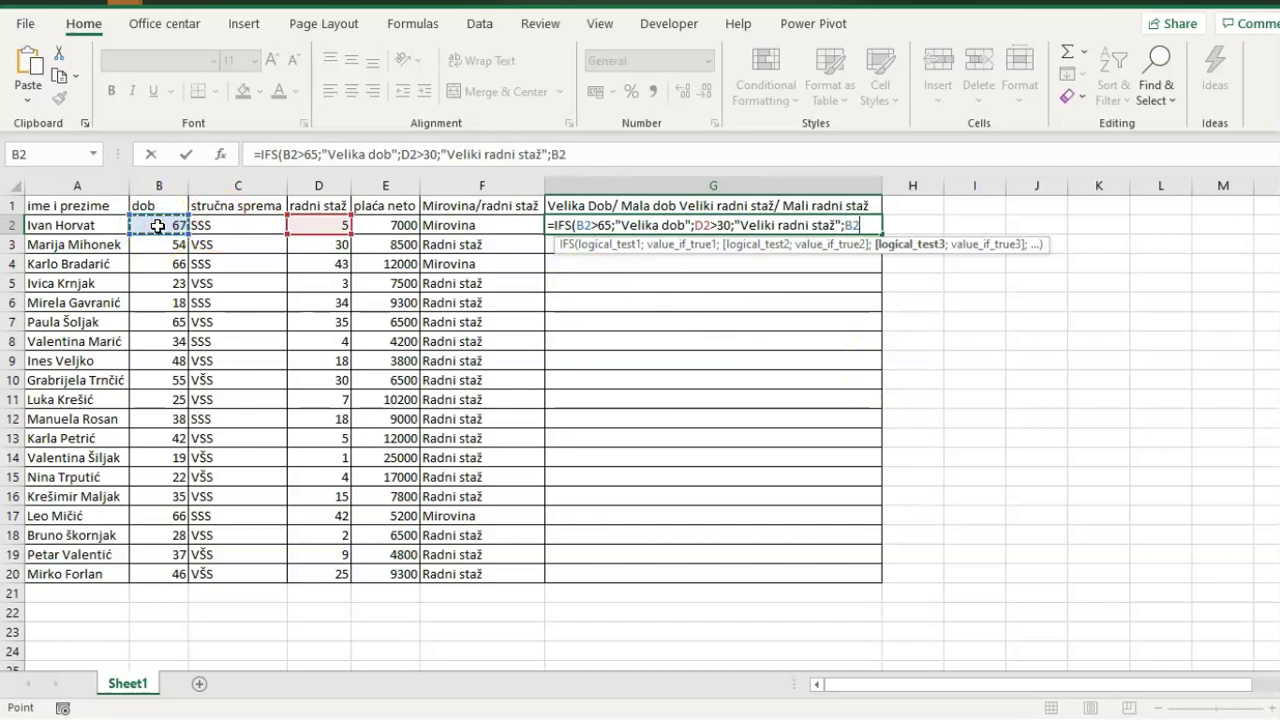
{"action": "type", "text": "<65"}
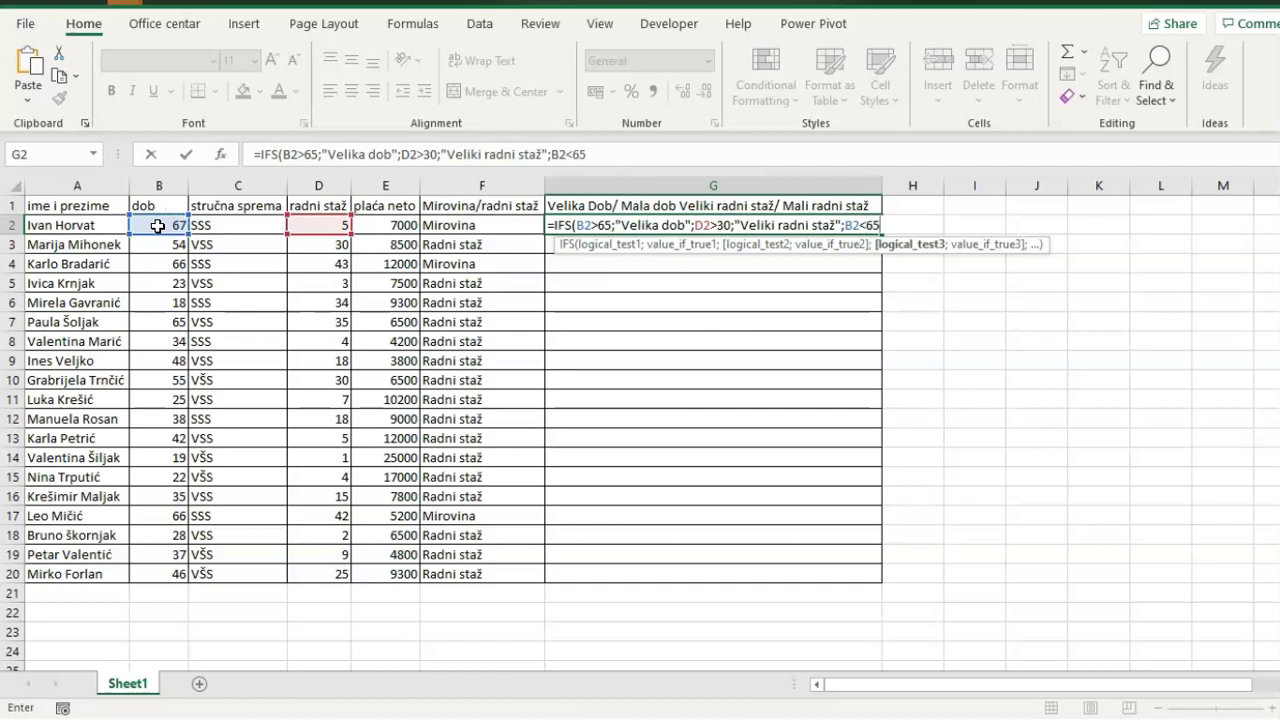
{"action": "type", "text": ";"}
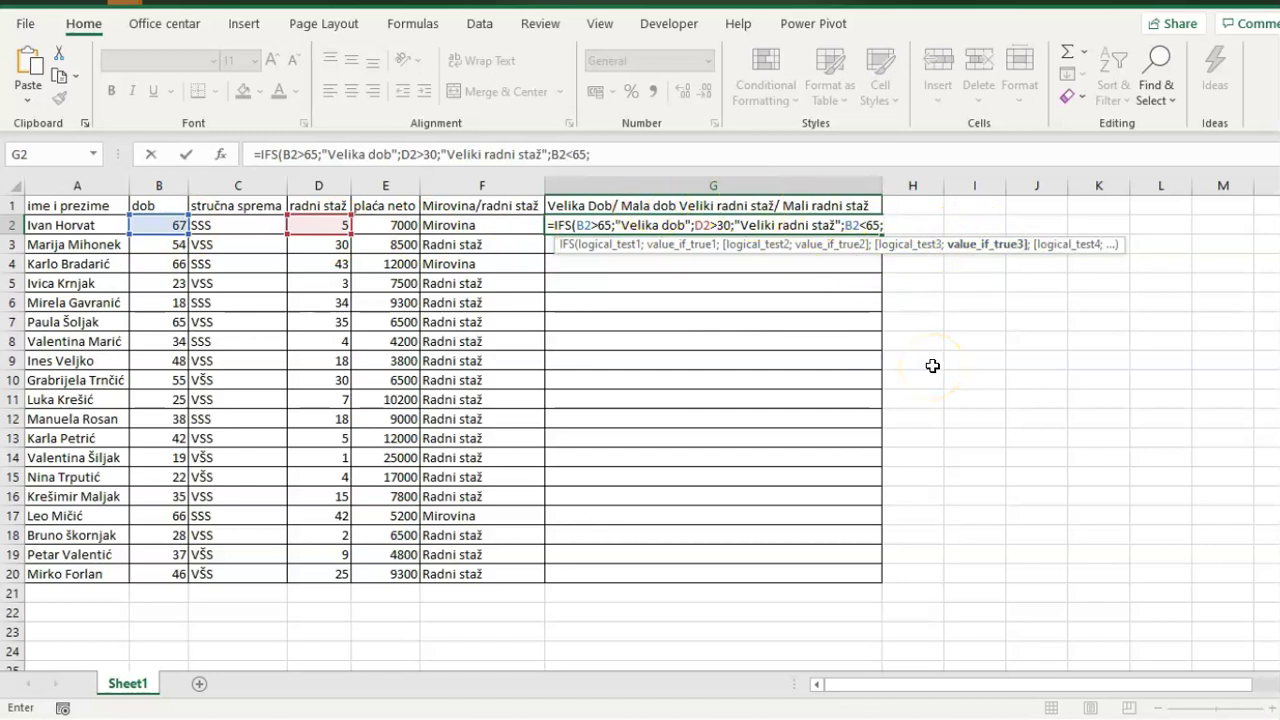
{"action": "type", "text": "\"Mala dob\""}
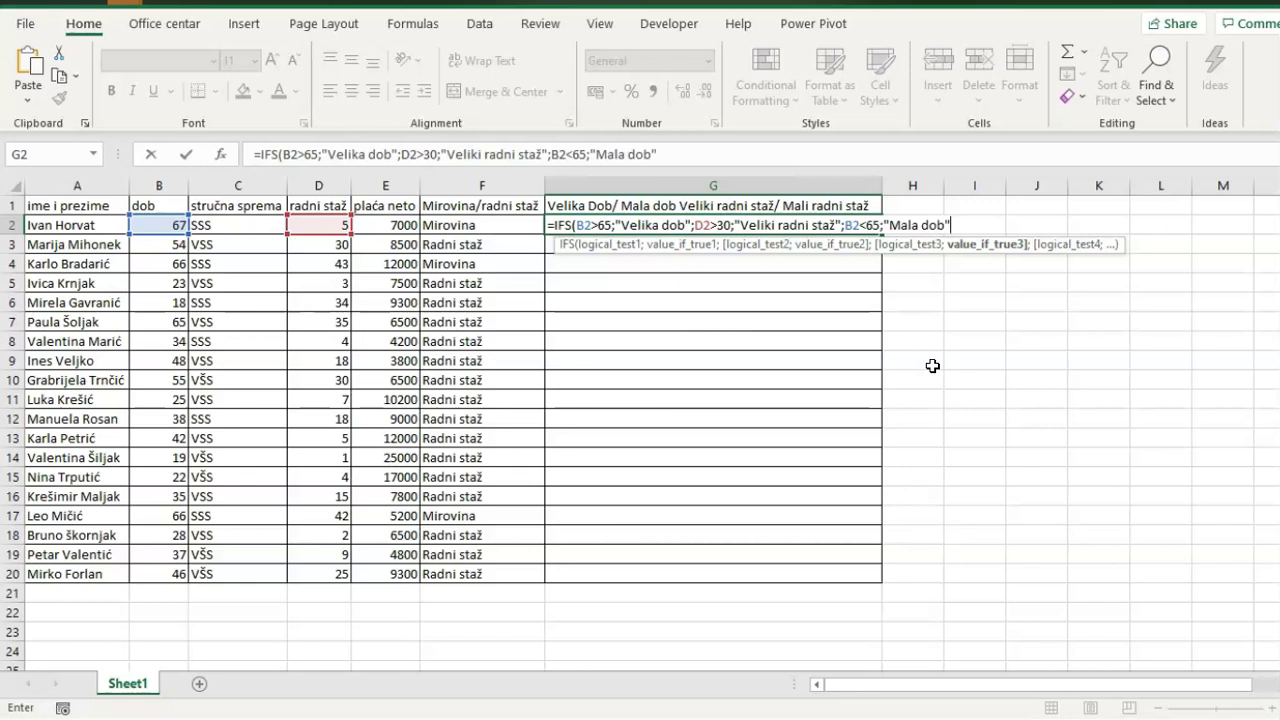
{"action": "type", "text": ";"}
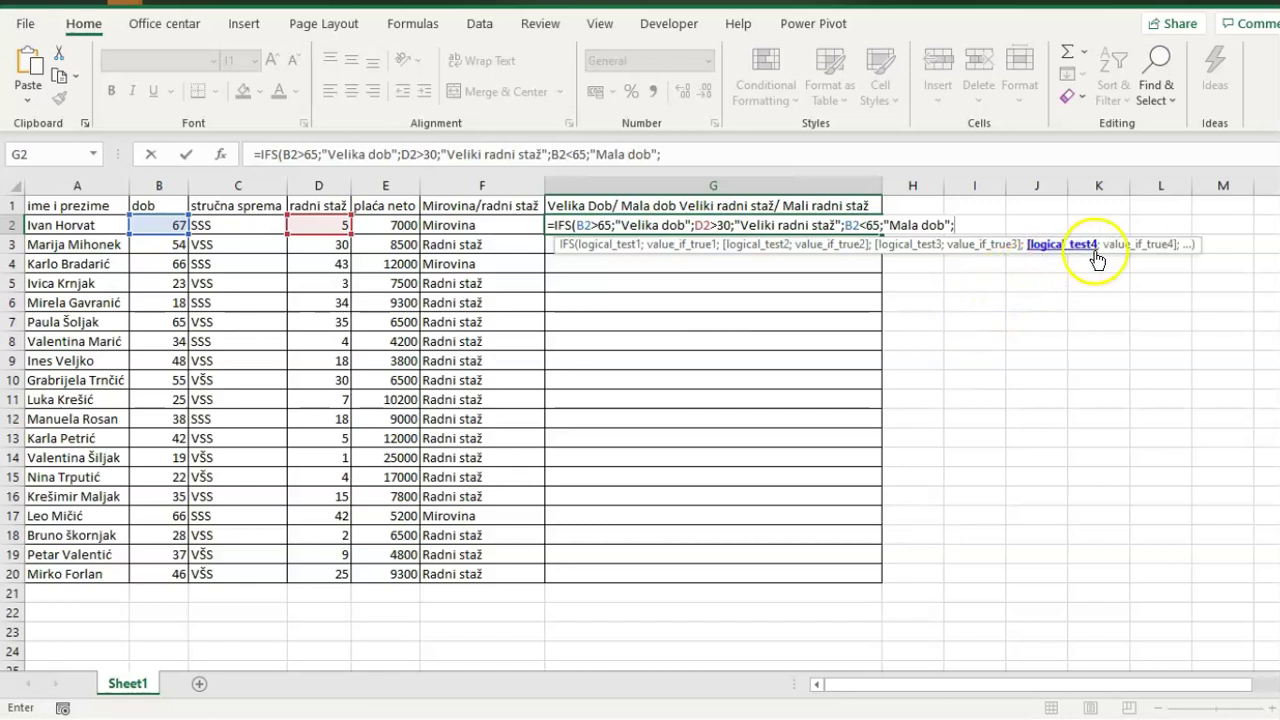
Add the final IFS test D2<30 returning "Mali radni staž" and close the bracket
{"action": "left_click", "coordinate": [322, 225]}
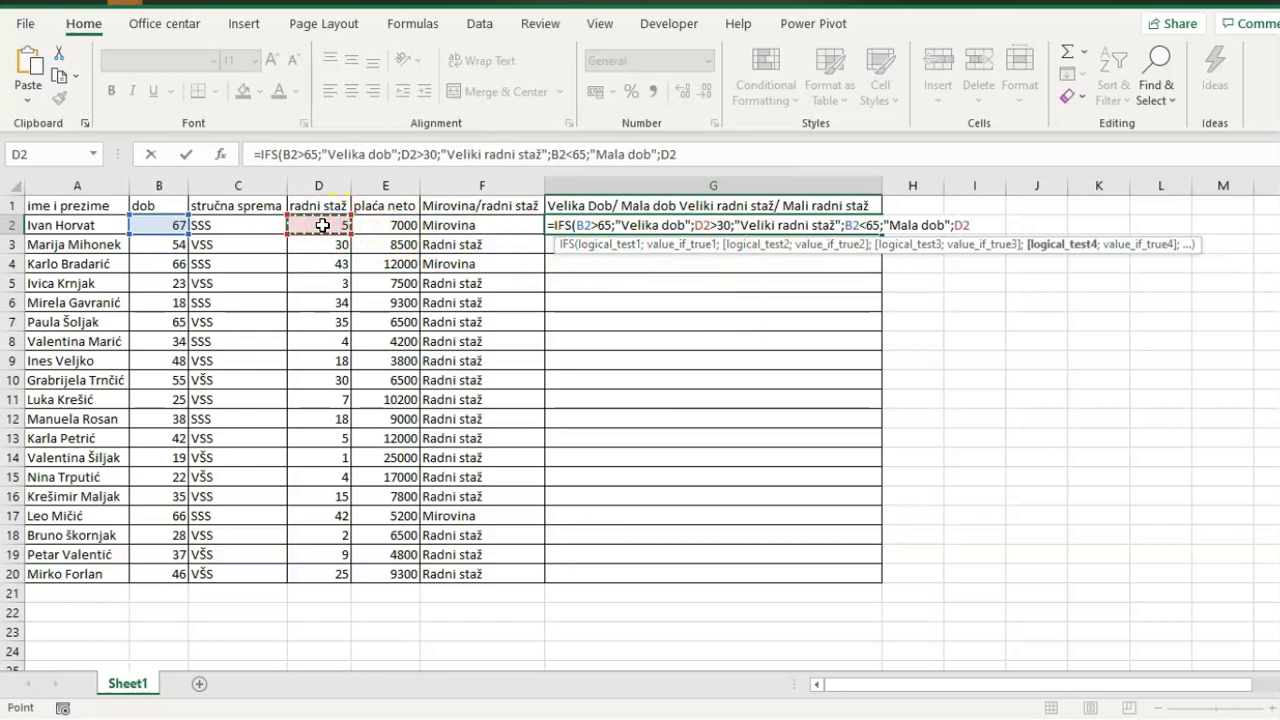
{"action": "type", "text": "<"}
{"action": "type", "text": "30;"}
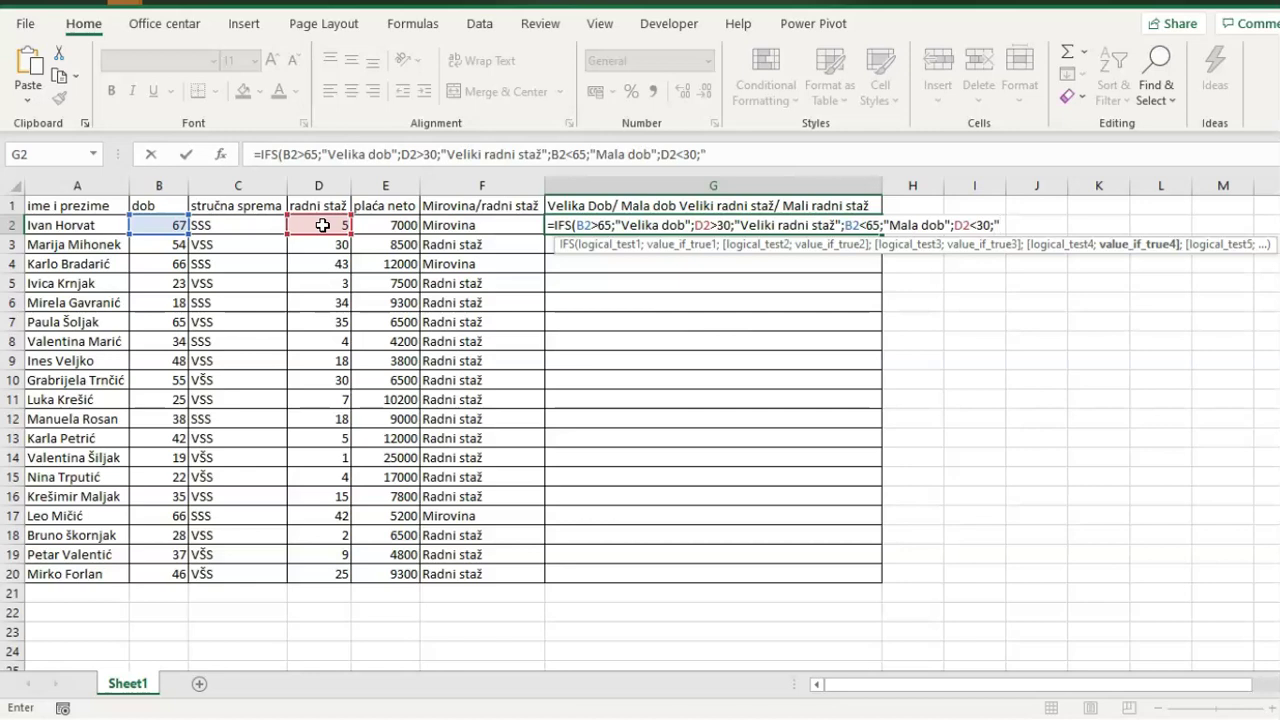
{"action": "type", "text": "Mali radni st"}
{"action": "type", "text": "až"}
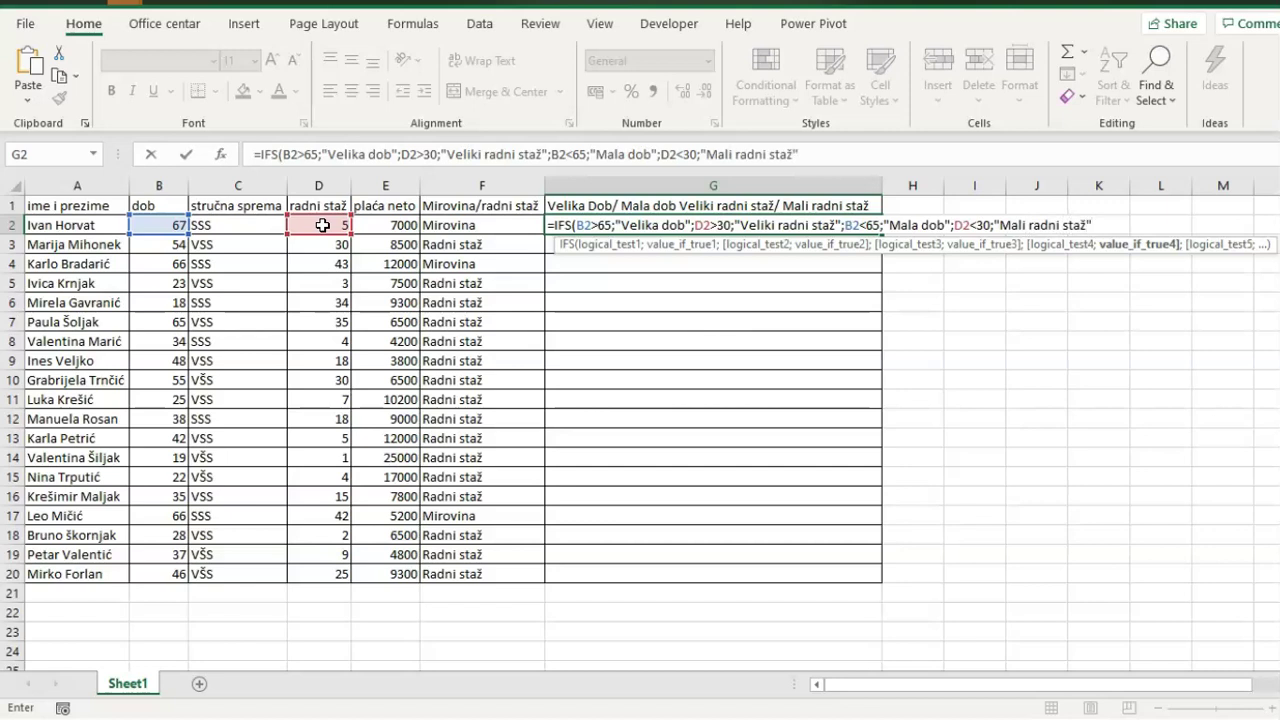
{"action": "type", "text": ")"}
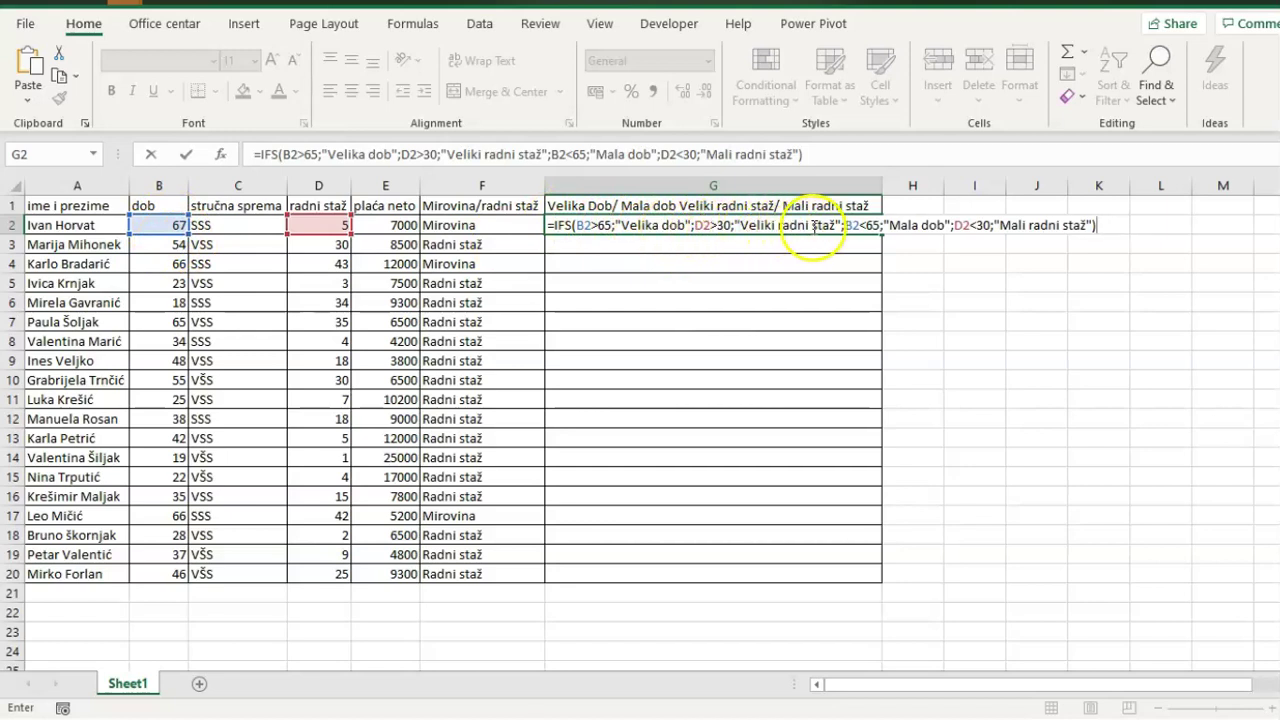
{"action": "left_click", "coordinate": [690, 225]}
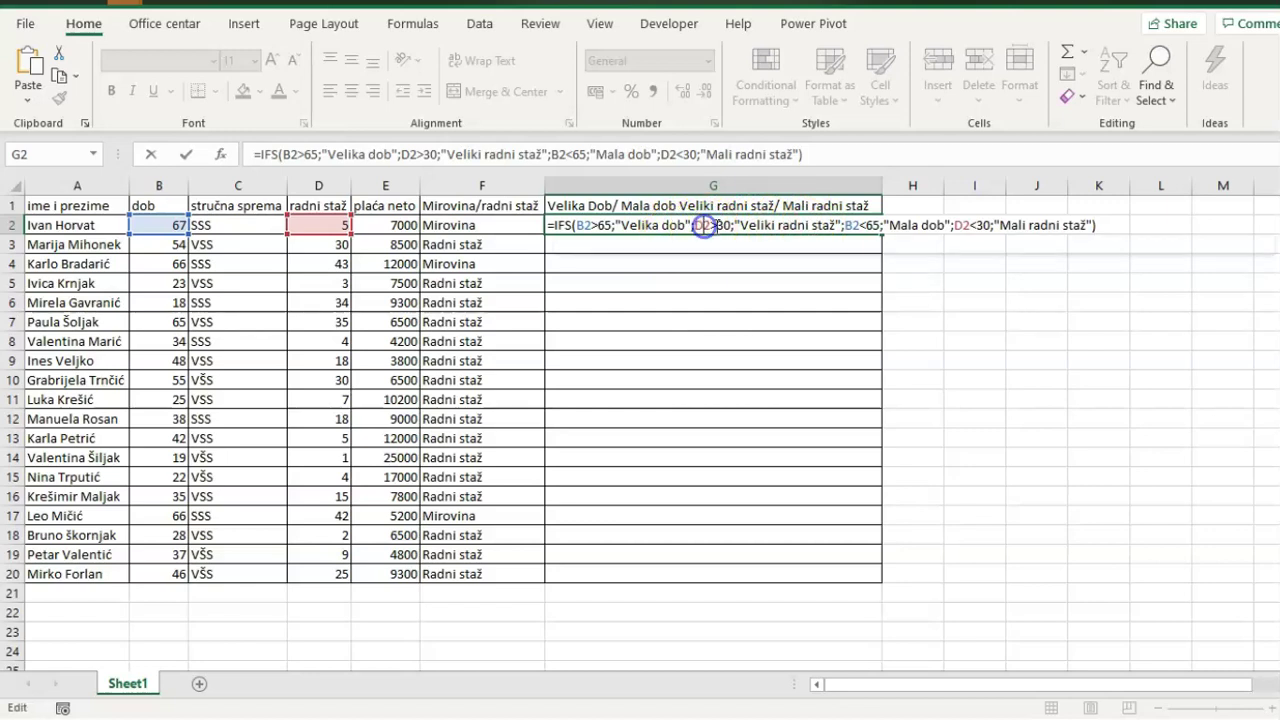
{"action": "left_click", "coordinate": [968, 225]}
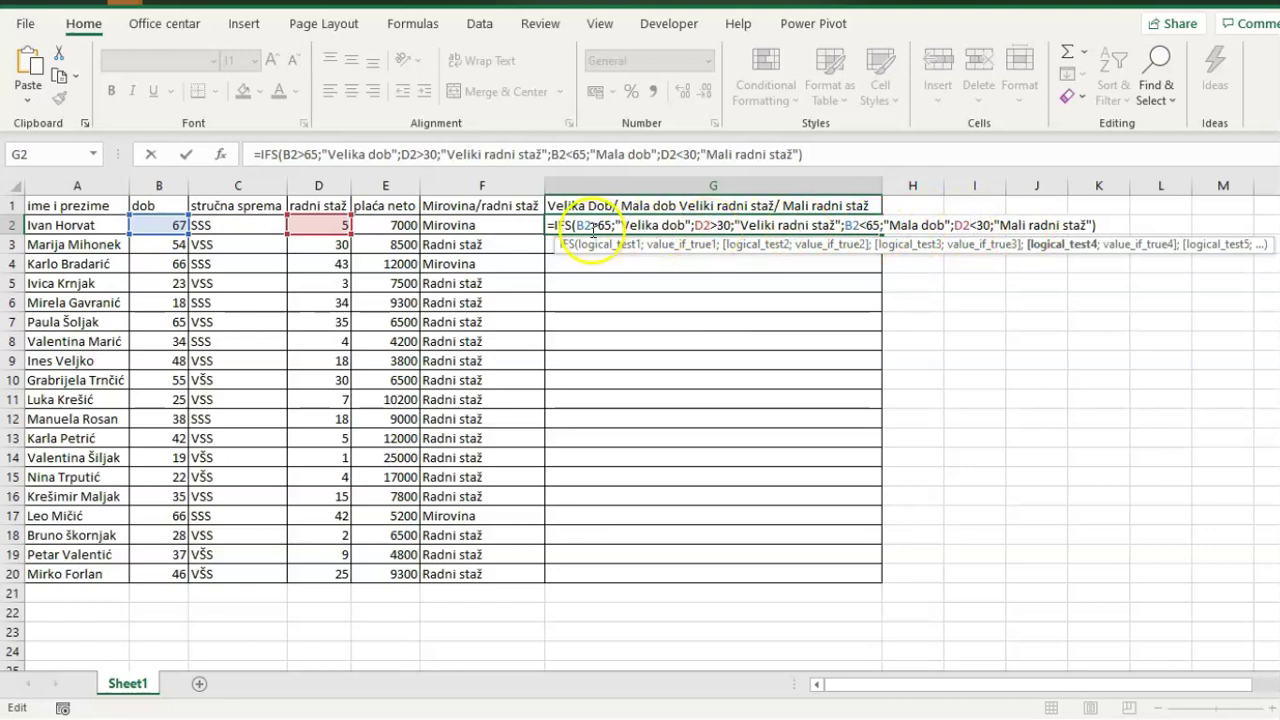
{"action": "left_click", "coordinate": [596, 226]}
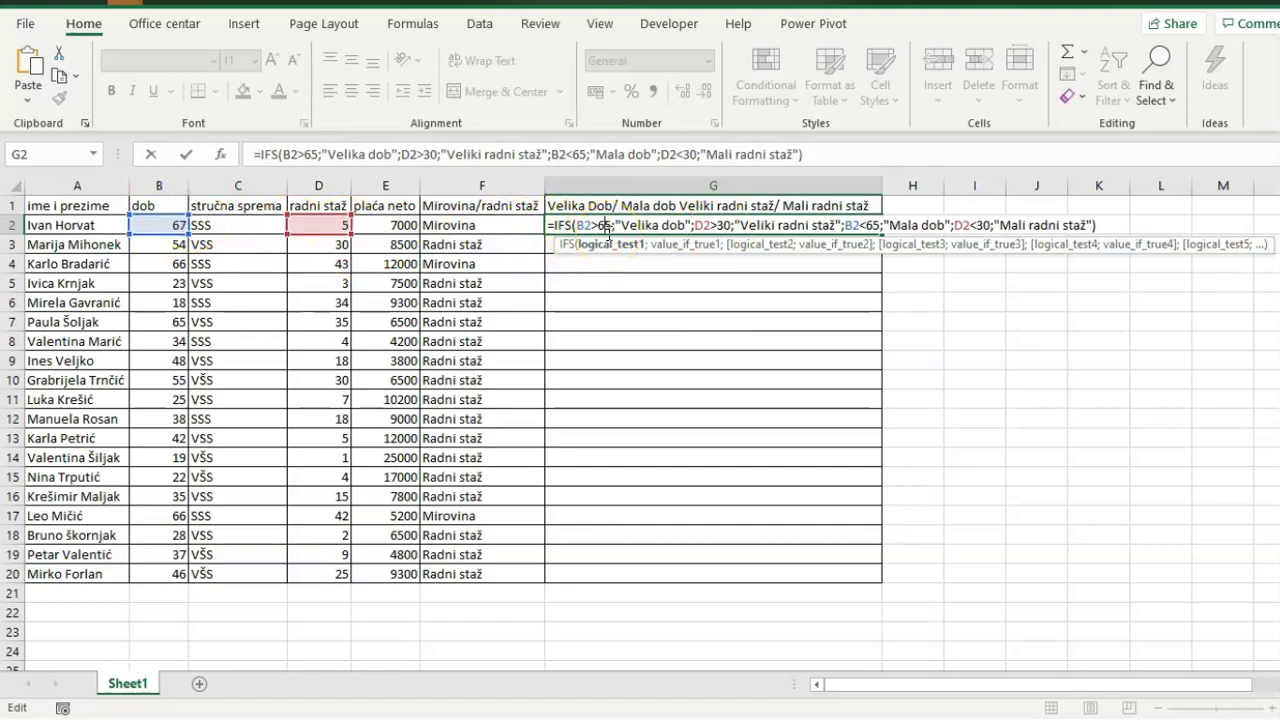
Commit the IFS formula in G2 and copy it down through G20
{"action": "key", "text": "Return"}
{"action": "left_click", "coordinate": [594, 227]}
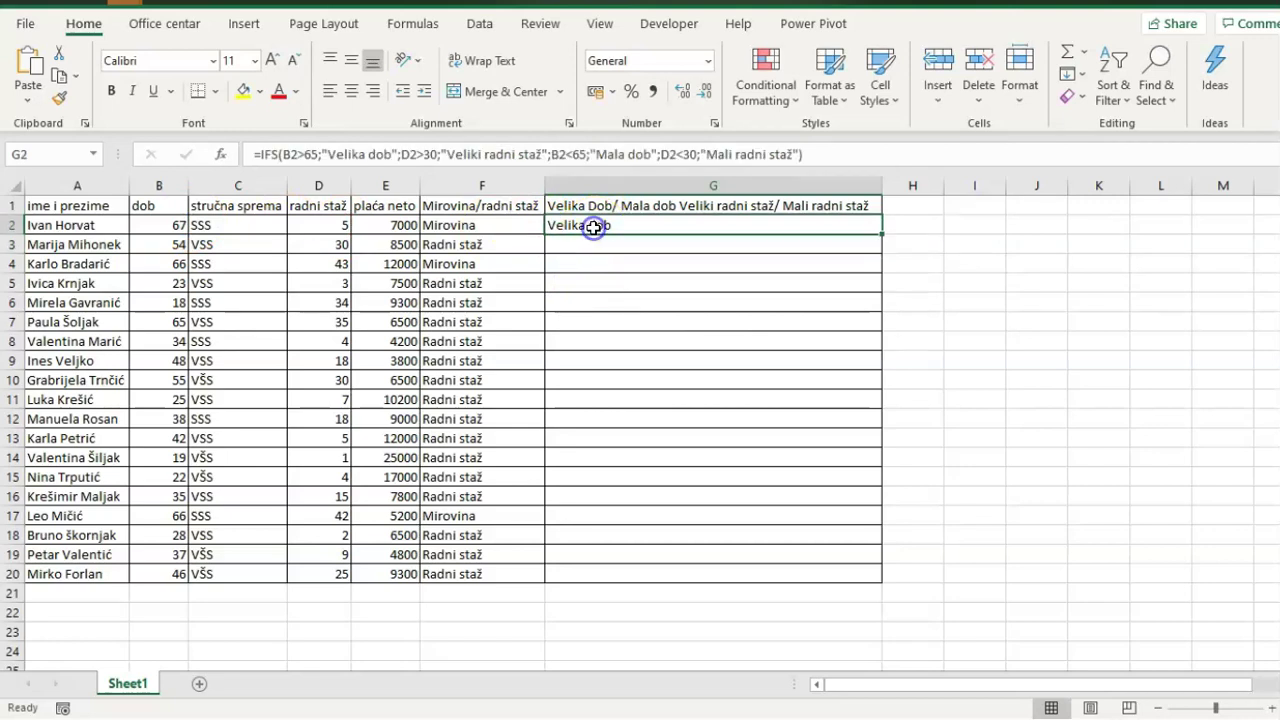
{"action": "double_click", "coordinate": [882, 235]}
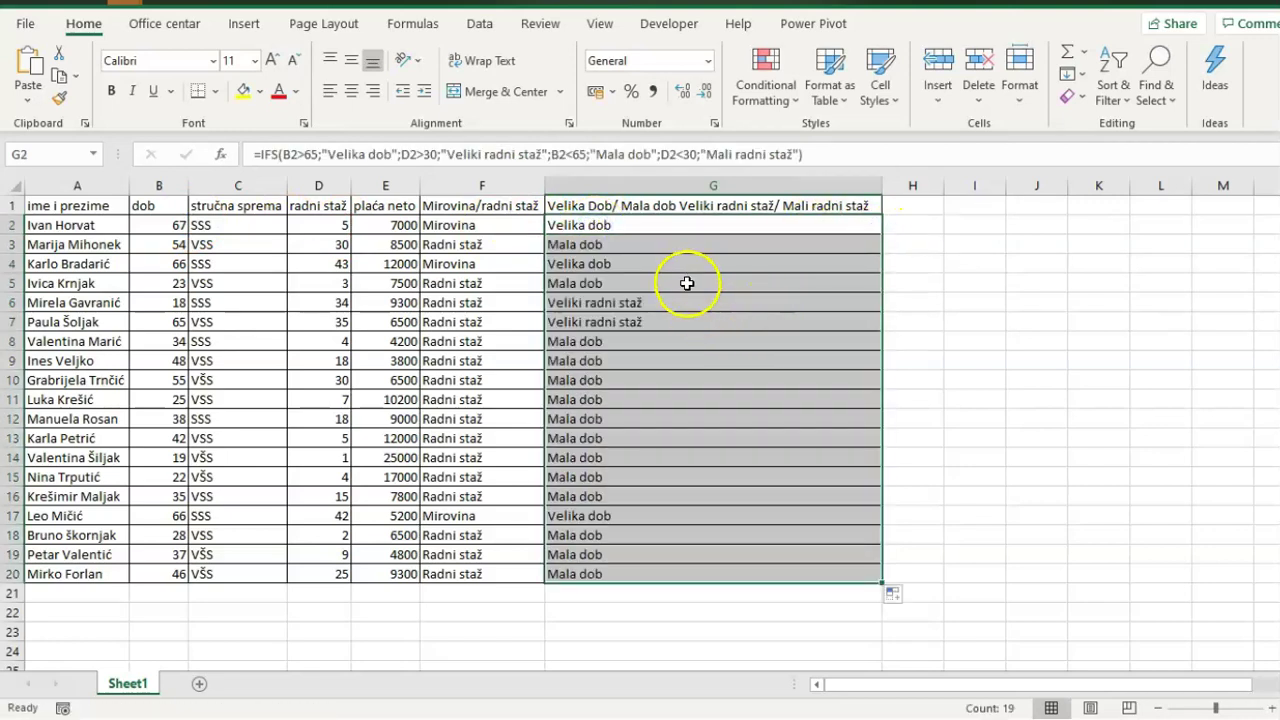
{"action": "left_click", "coordinate": [606, 227]}
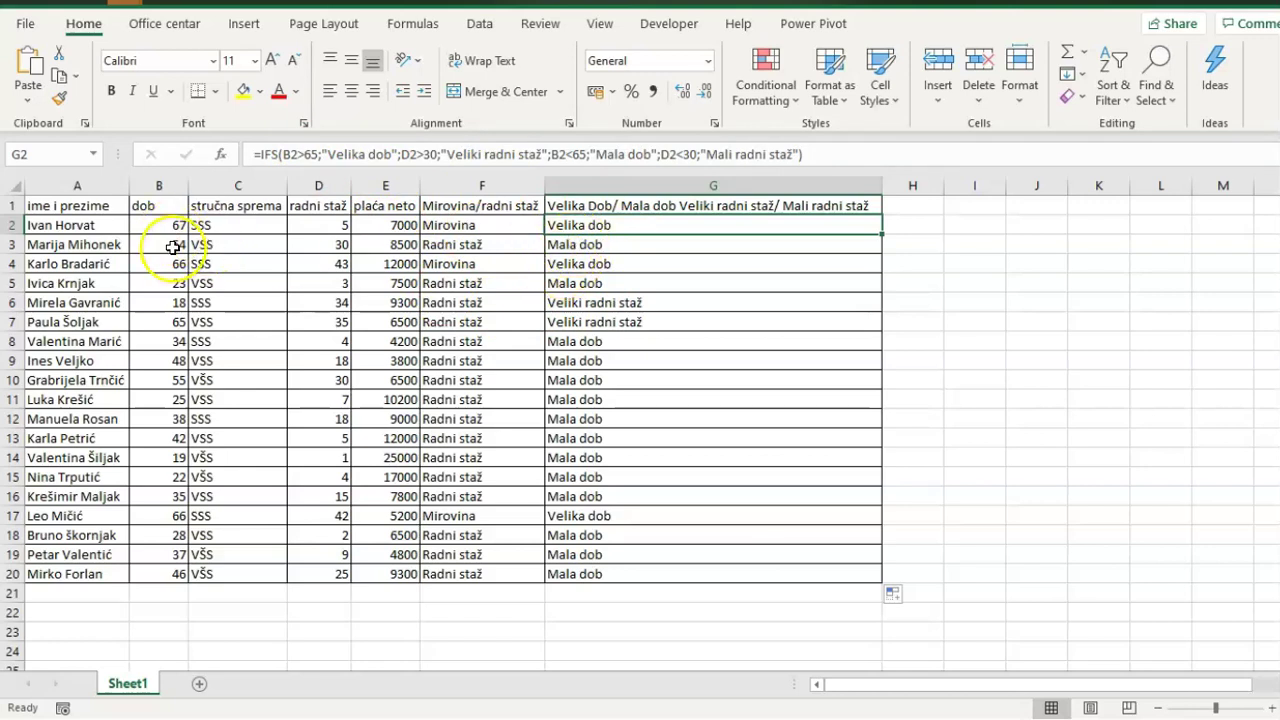
{"action": "left_click", "coordinate": [571, 246]}
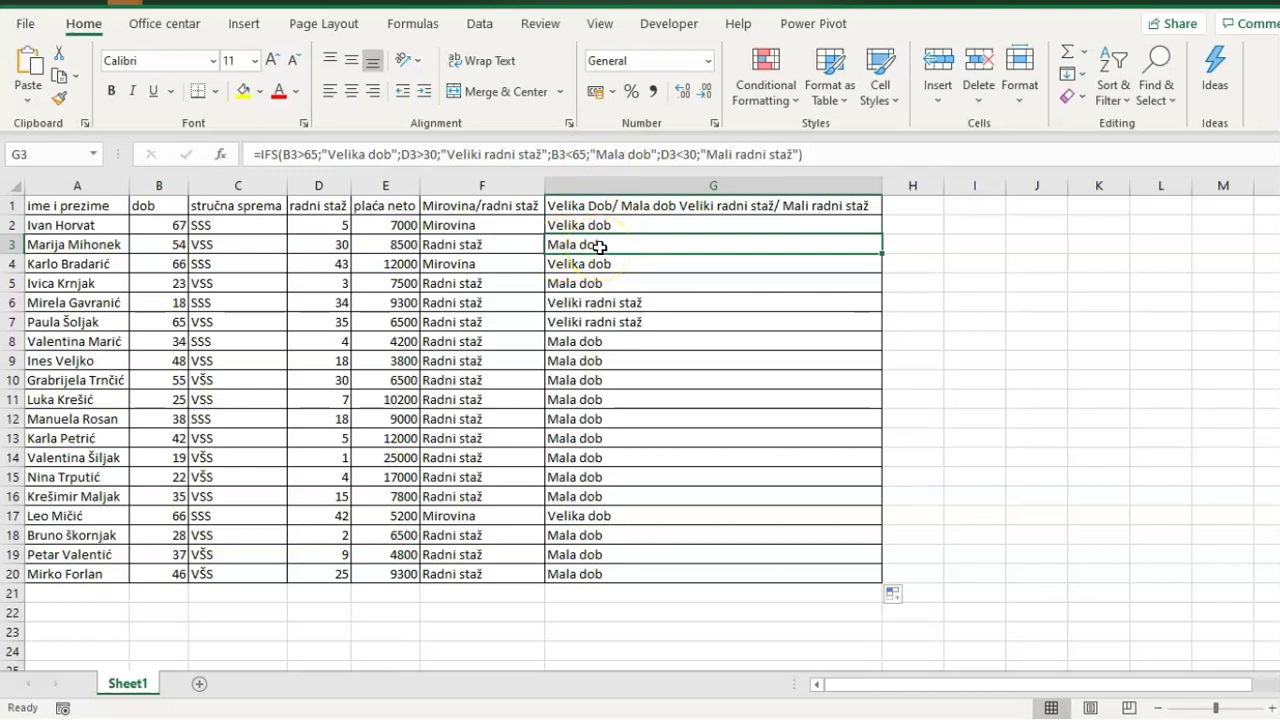
{"action": "left_click", "coordinate": [582, 305]}
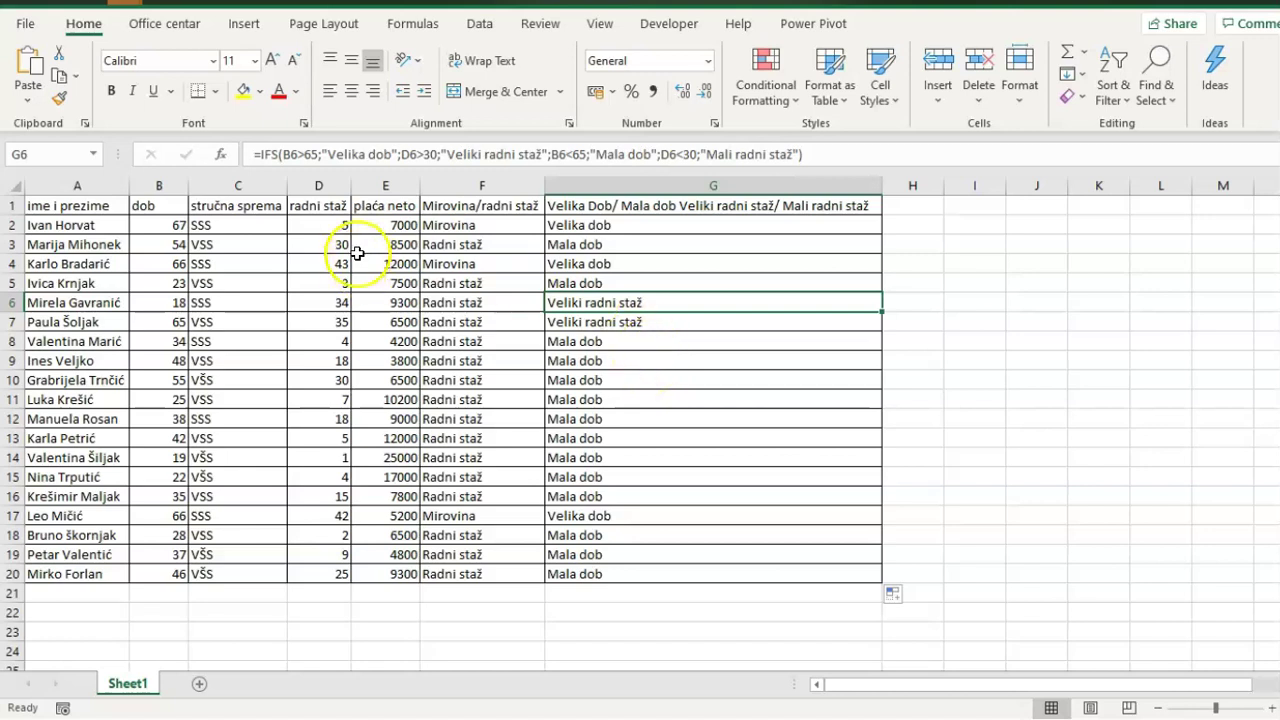
{"action": "left_click", "coordinate": [614, 225]}
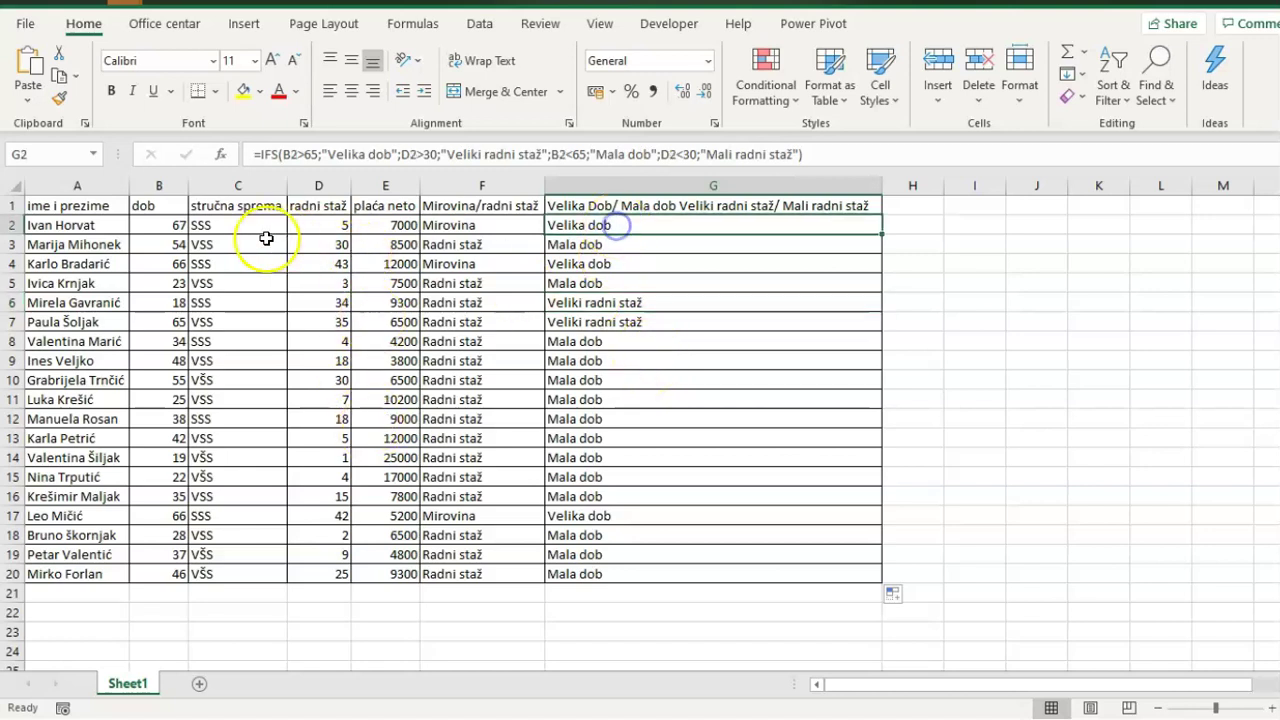
{"action": "left_click", "coordinate": [179, 230]}
{"action": "left_click", "coordinate": [335, 226]}
{"action": "left_click", "coordinate": [165, 245]}
{"action": "left_click", "coordinate": [318, 316]}
{"action": "left_click", "coordinate": [170, 320]}
{"action": "left_click", "coordinate": [339, 369]}
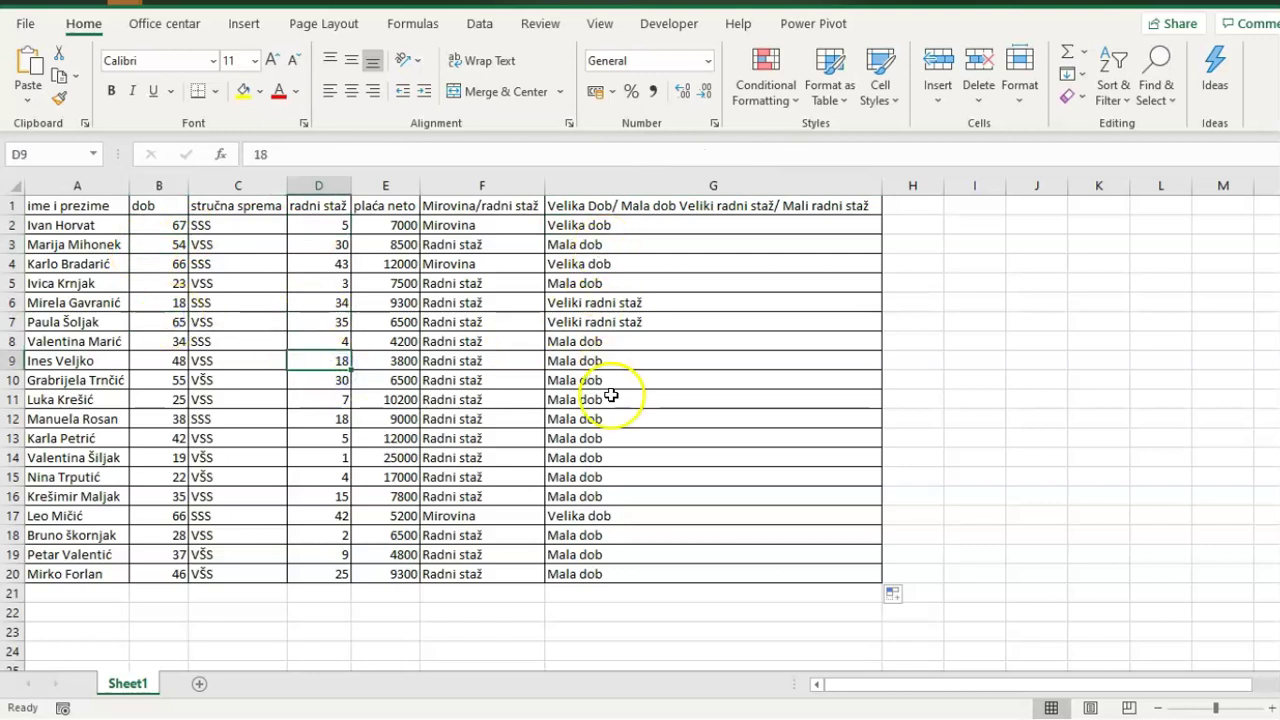